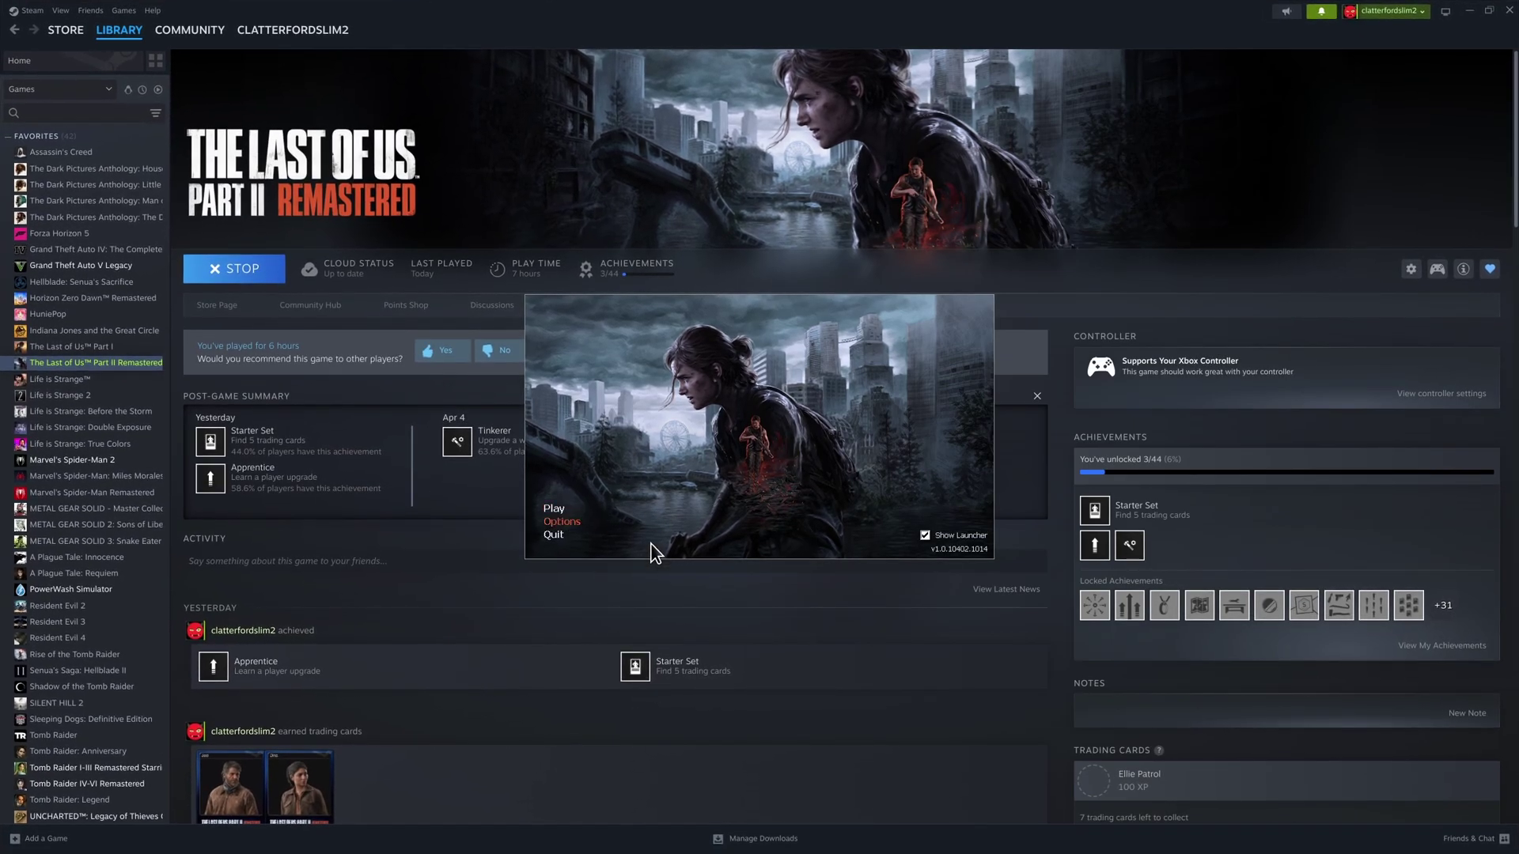
Bring the running The Last of Us Part II launcher into view over Steam
mouse_move(741, 842)
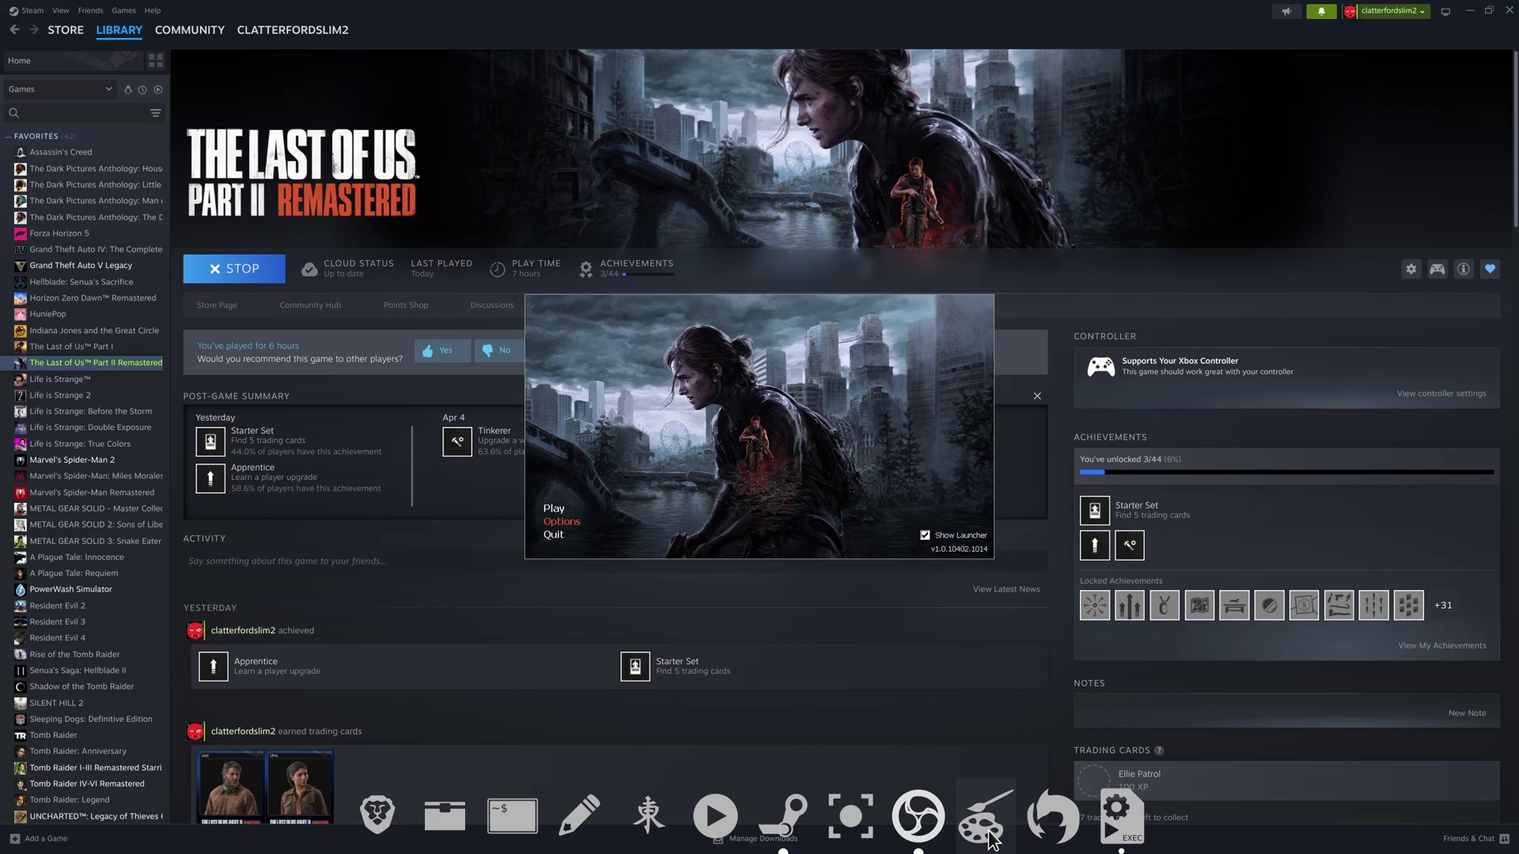
mouse_move(1501, 14)
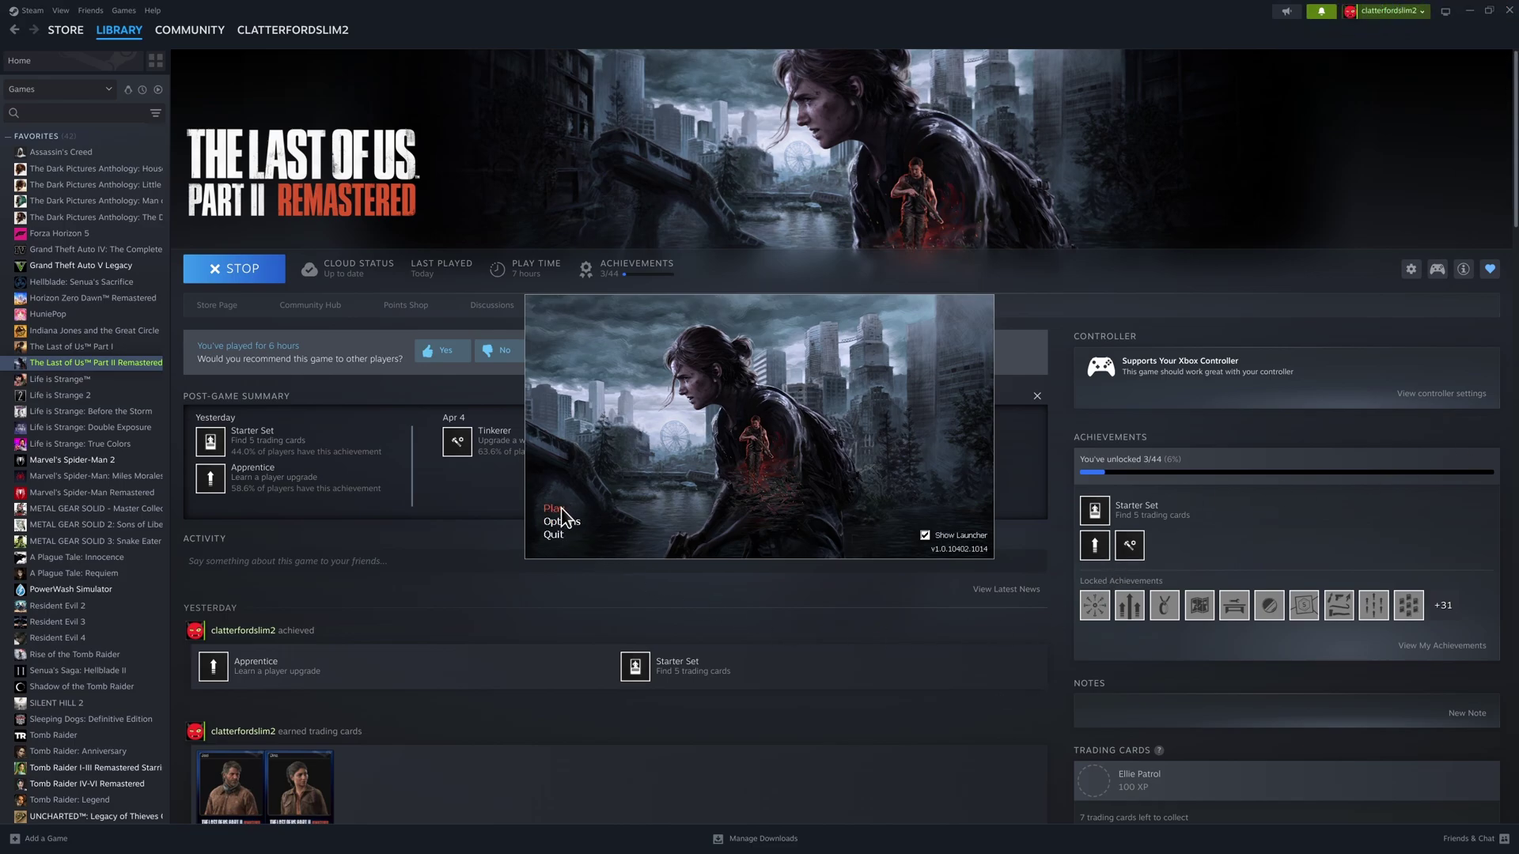
Open the game's Setup window via Options and switch to its Graphics settings
click(564, 523)
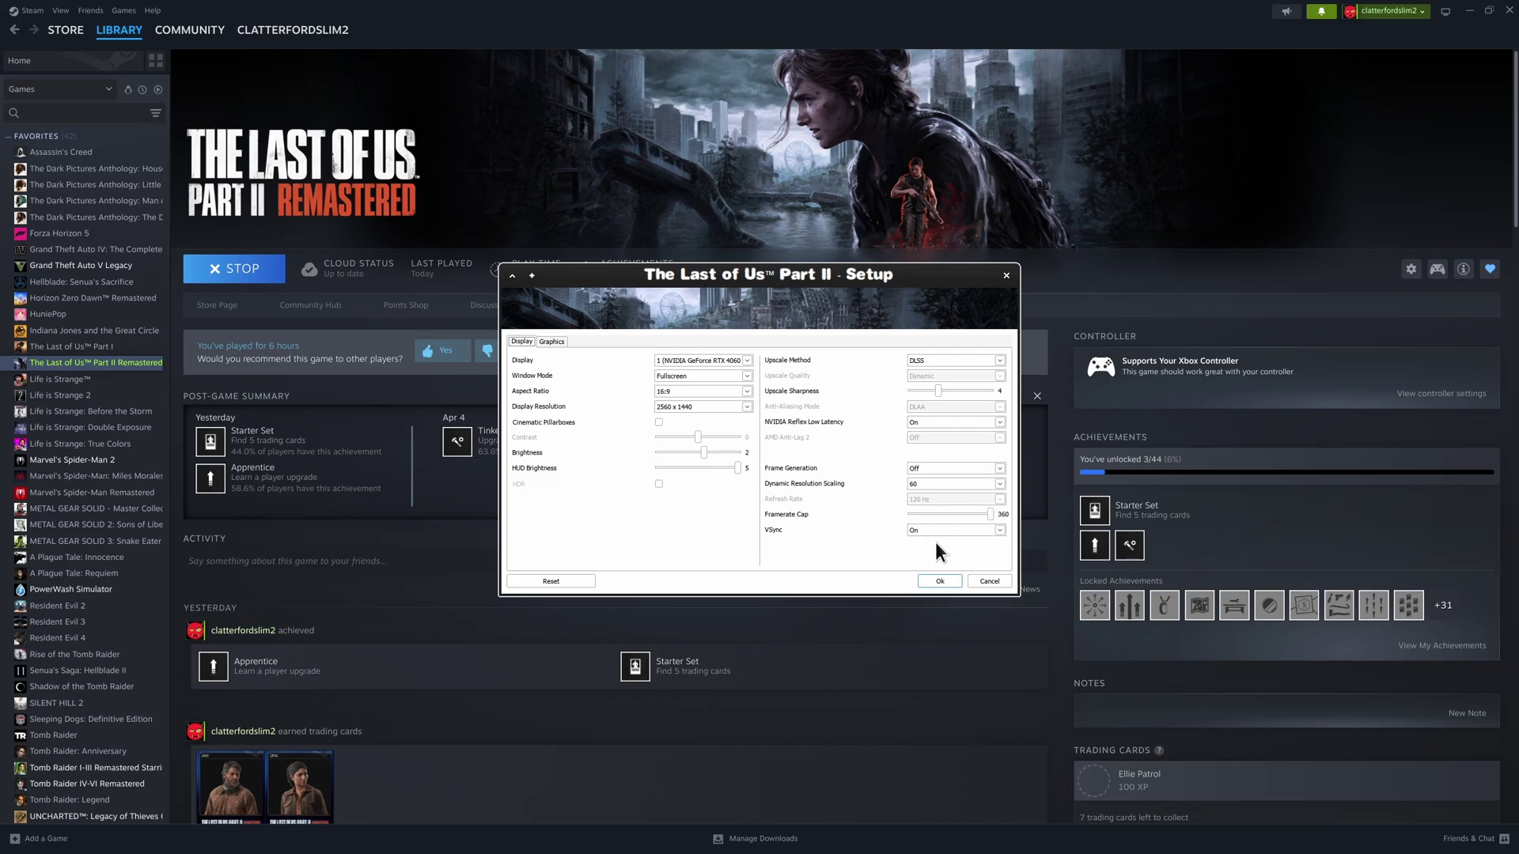
click(551, 341)
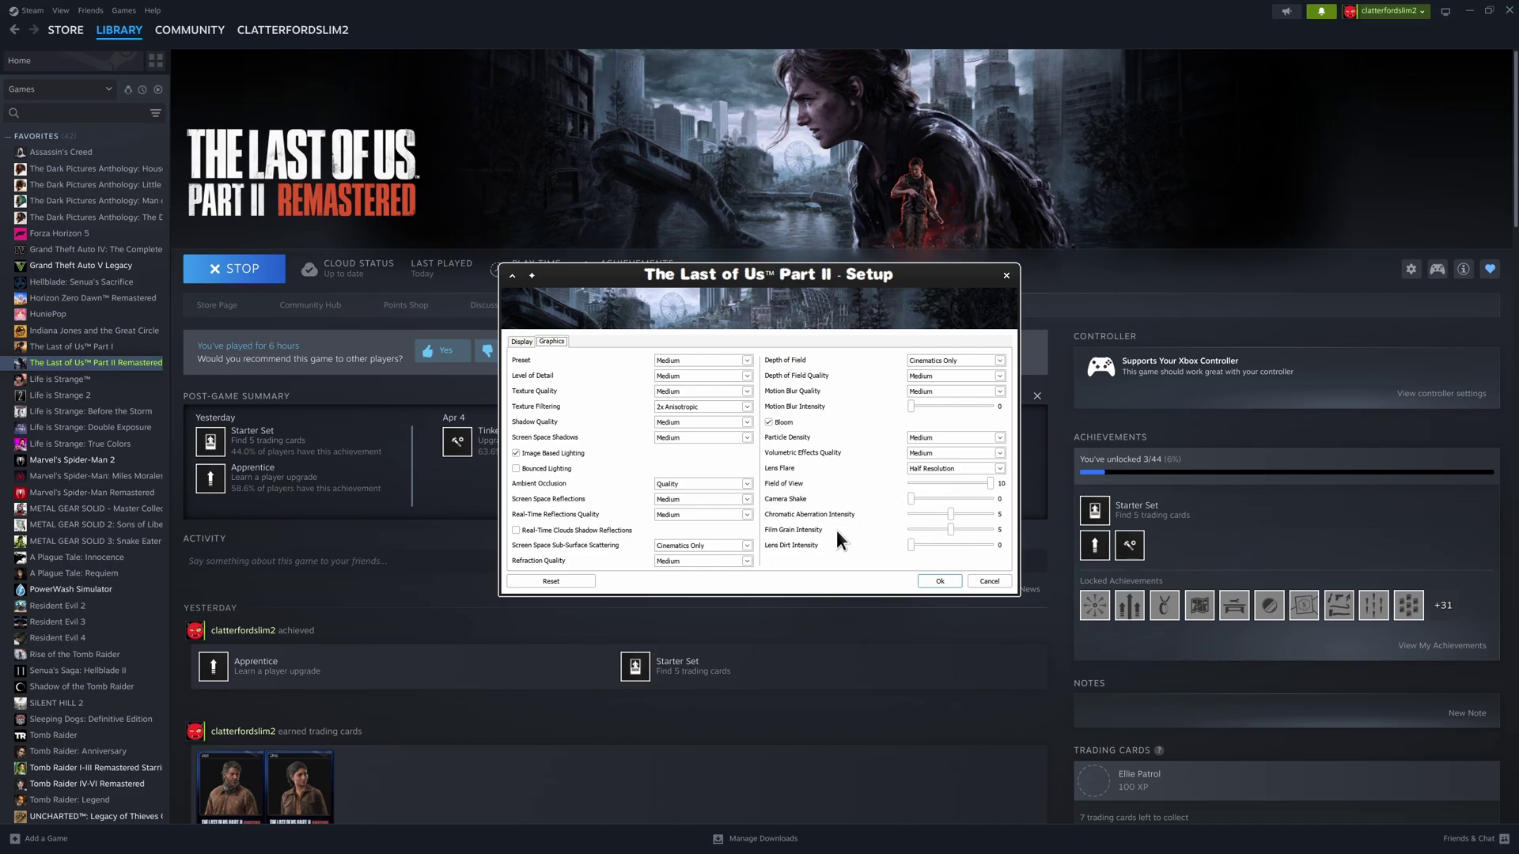
Nudge the Setup window down slightly, then accept it with Ok to return to the launcher
drag(850, 597, 854, 627)
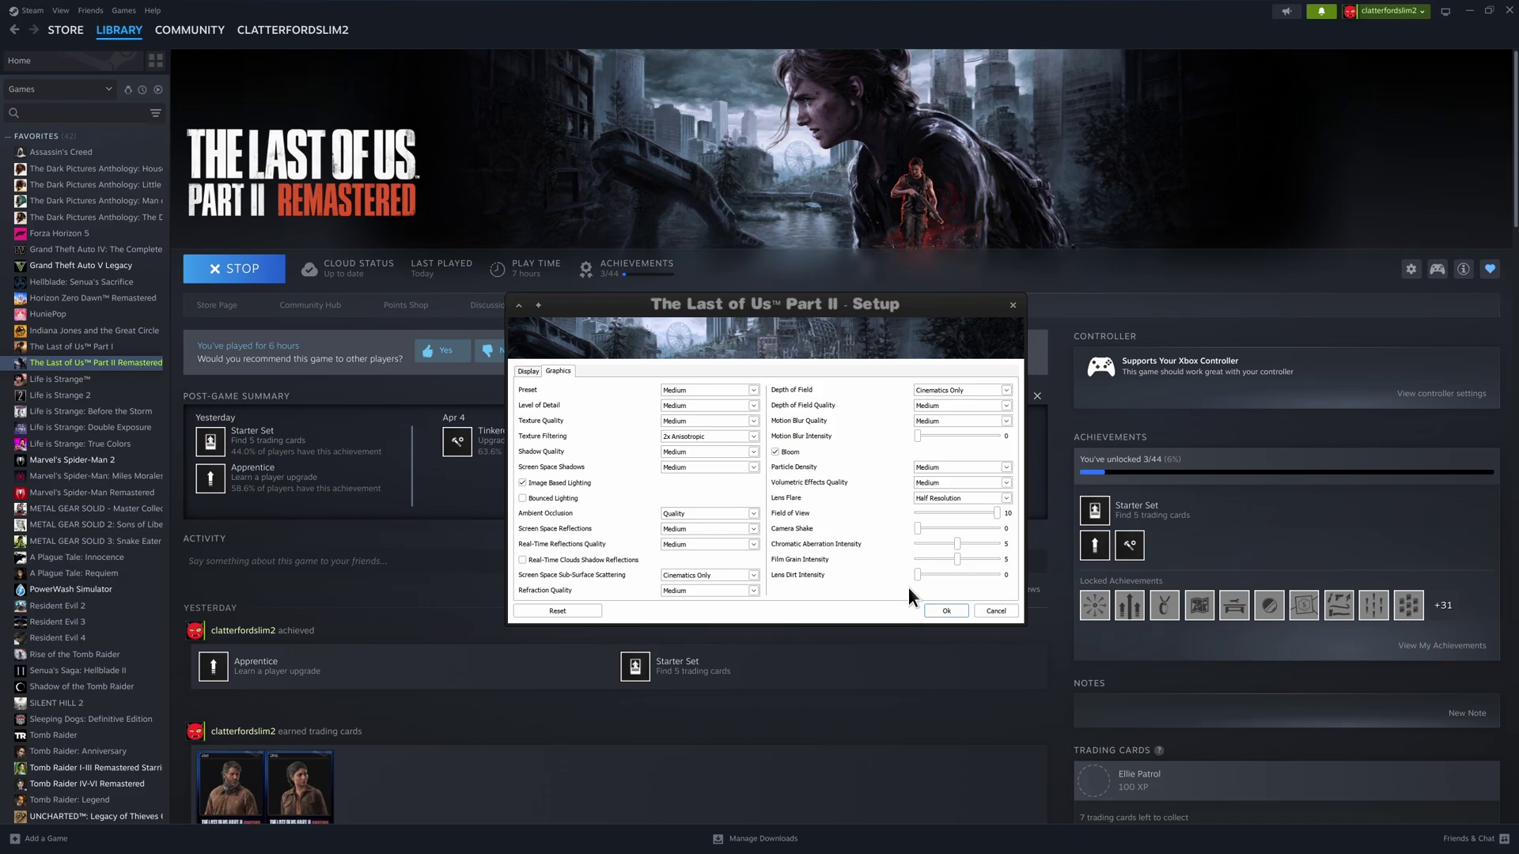
click(946, 609)
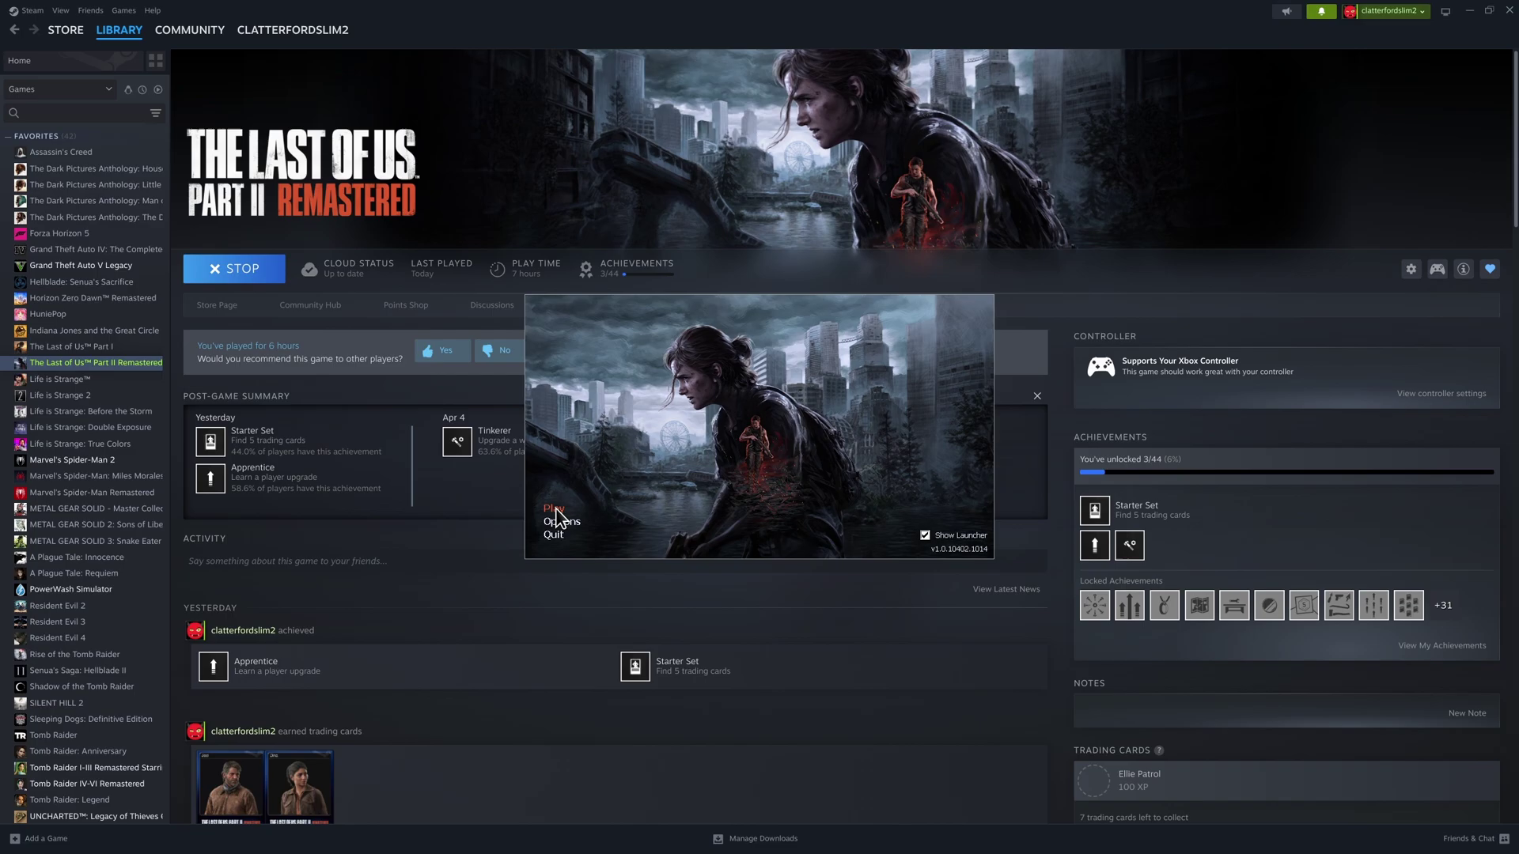
Confirm the game's Properties list the launch option SteamDeck=1 %command%, then close them
right_click(101, 369)
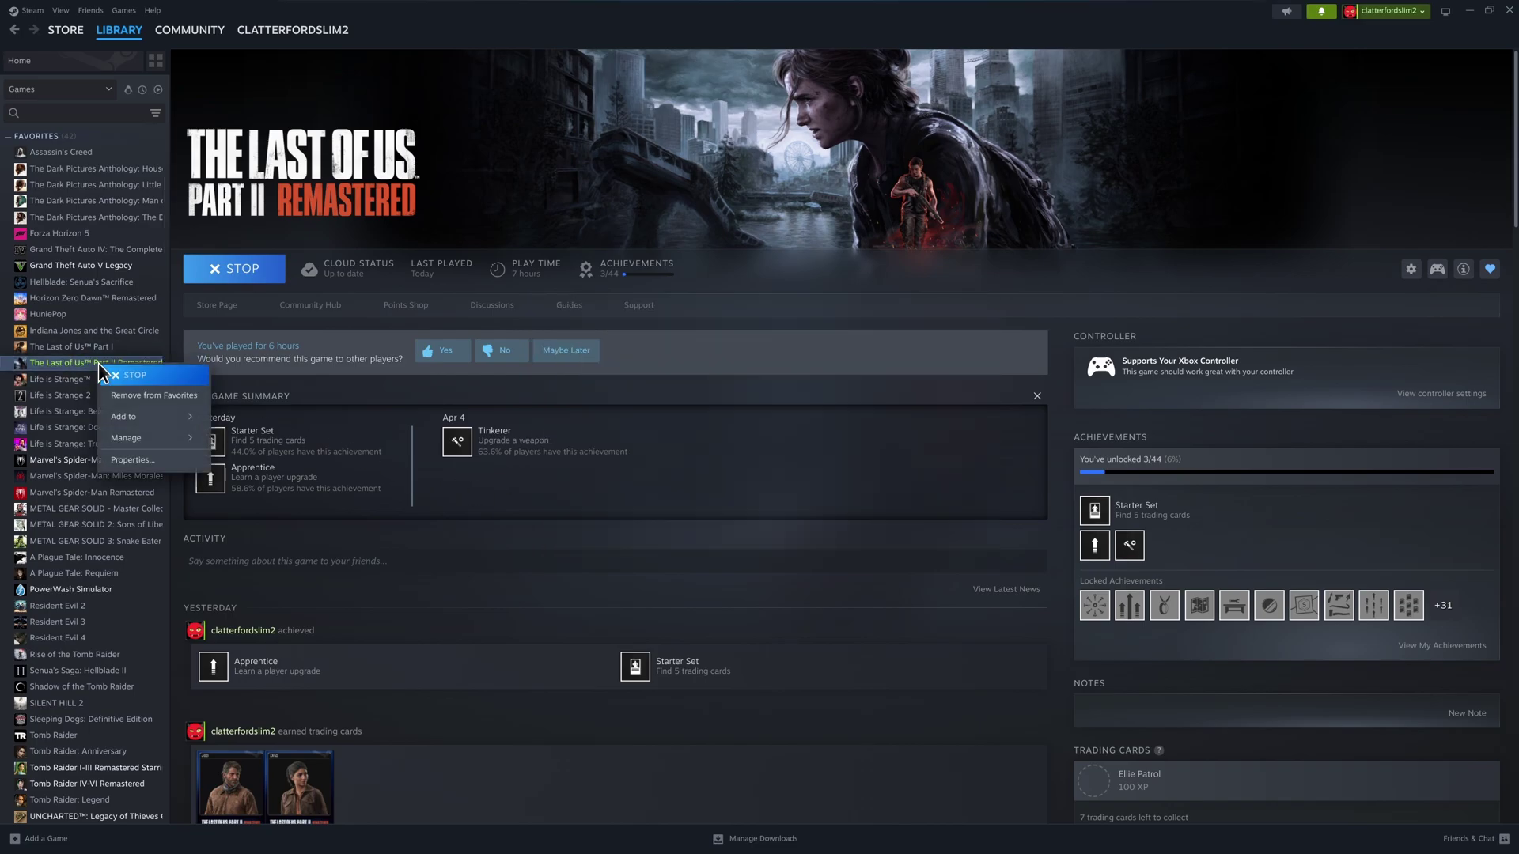
click(155, 461)
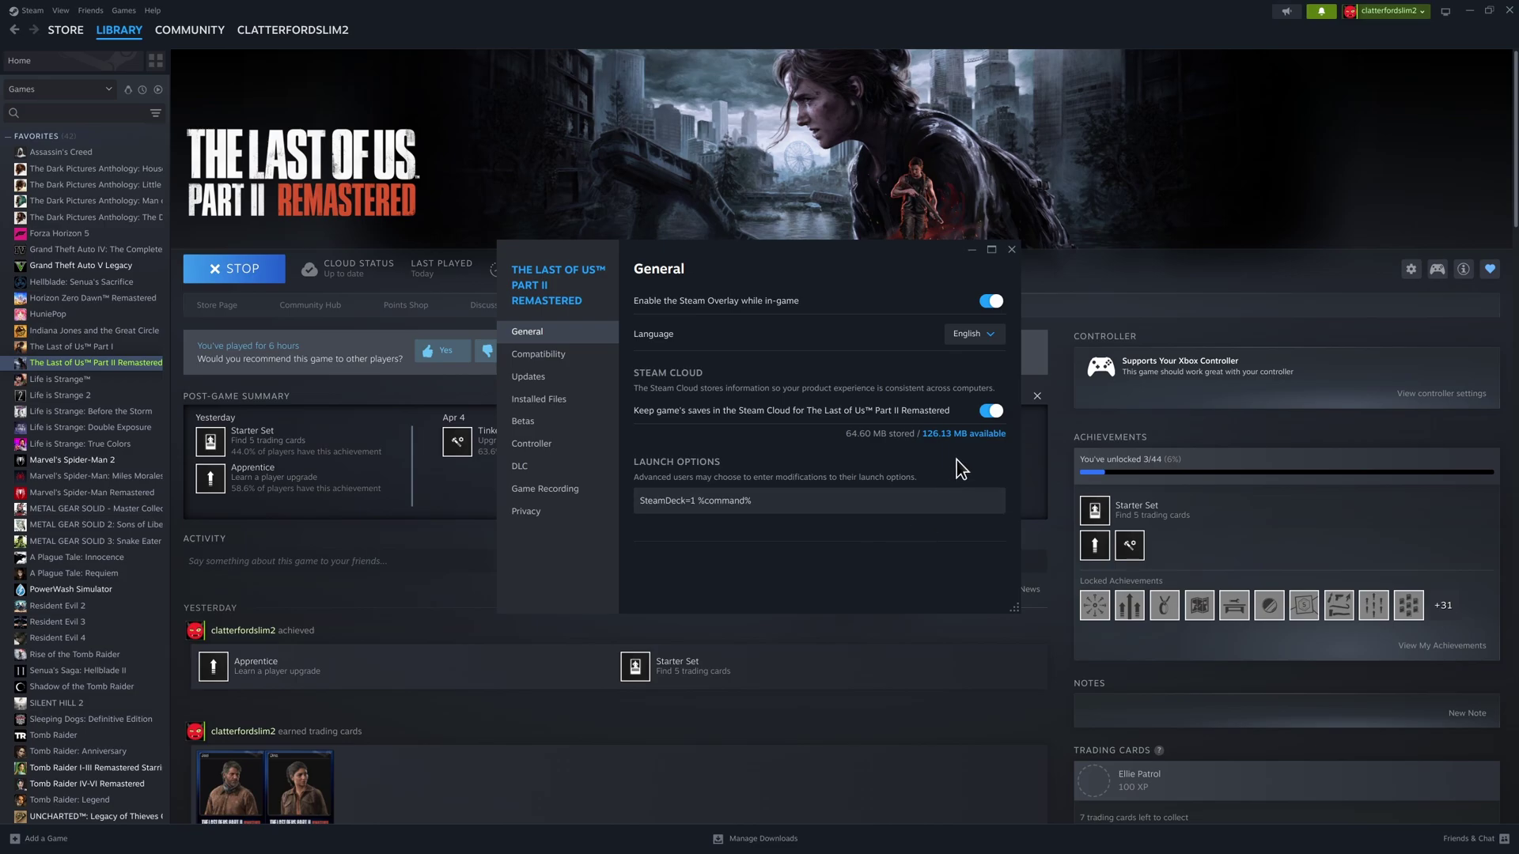
click(1012, 251)
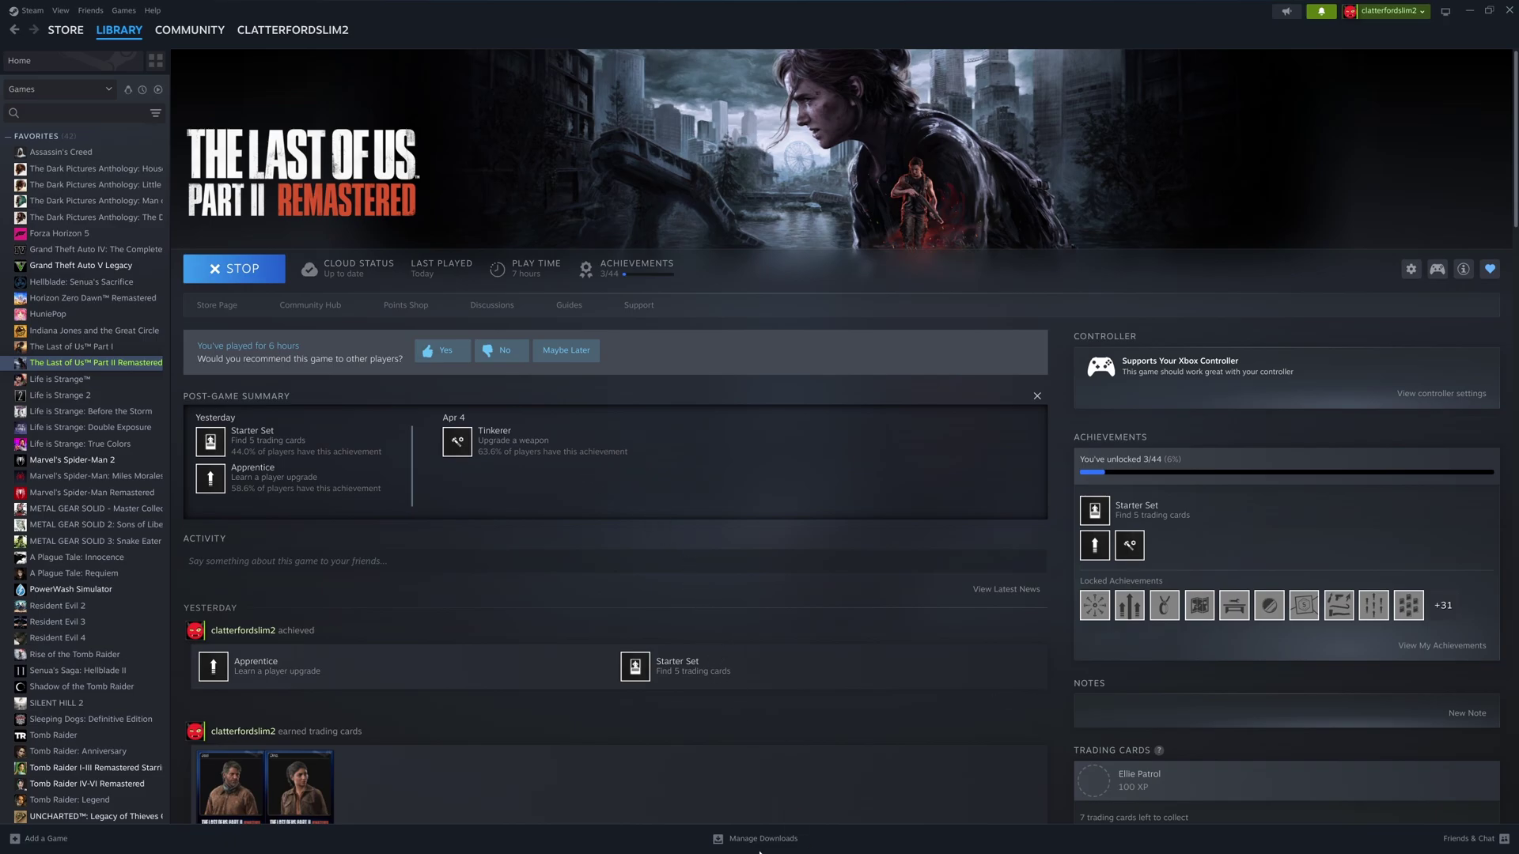
Bring the game's launcher back to the front from its dock preview
click(1122, 837)
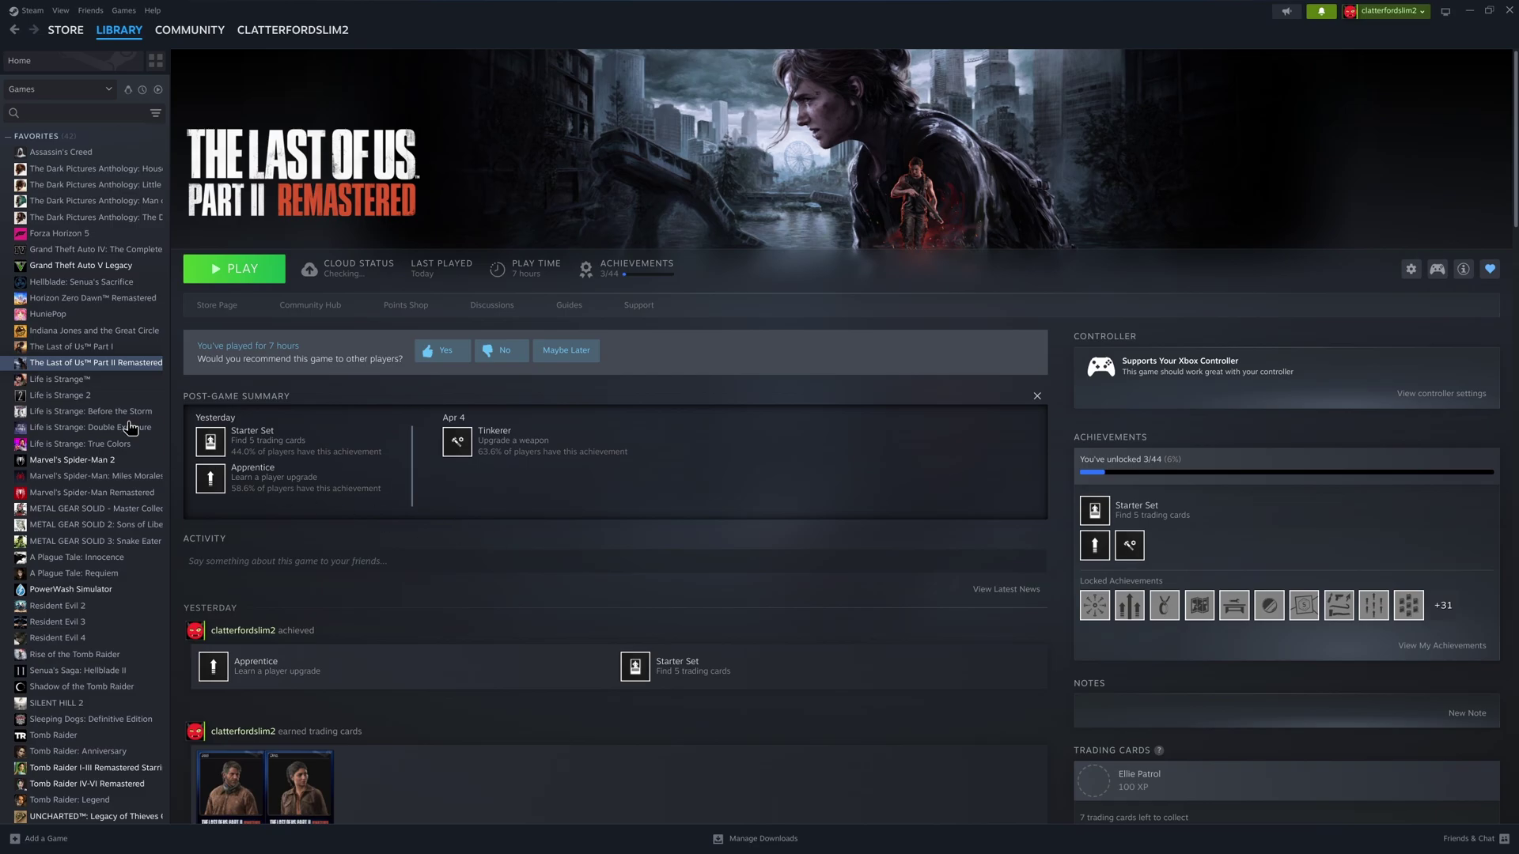
Clear the SteamDeck=1 %command% text from the game's Launch Options and close Properties
right_click(106, 367)
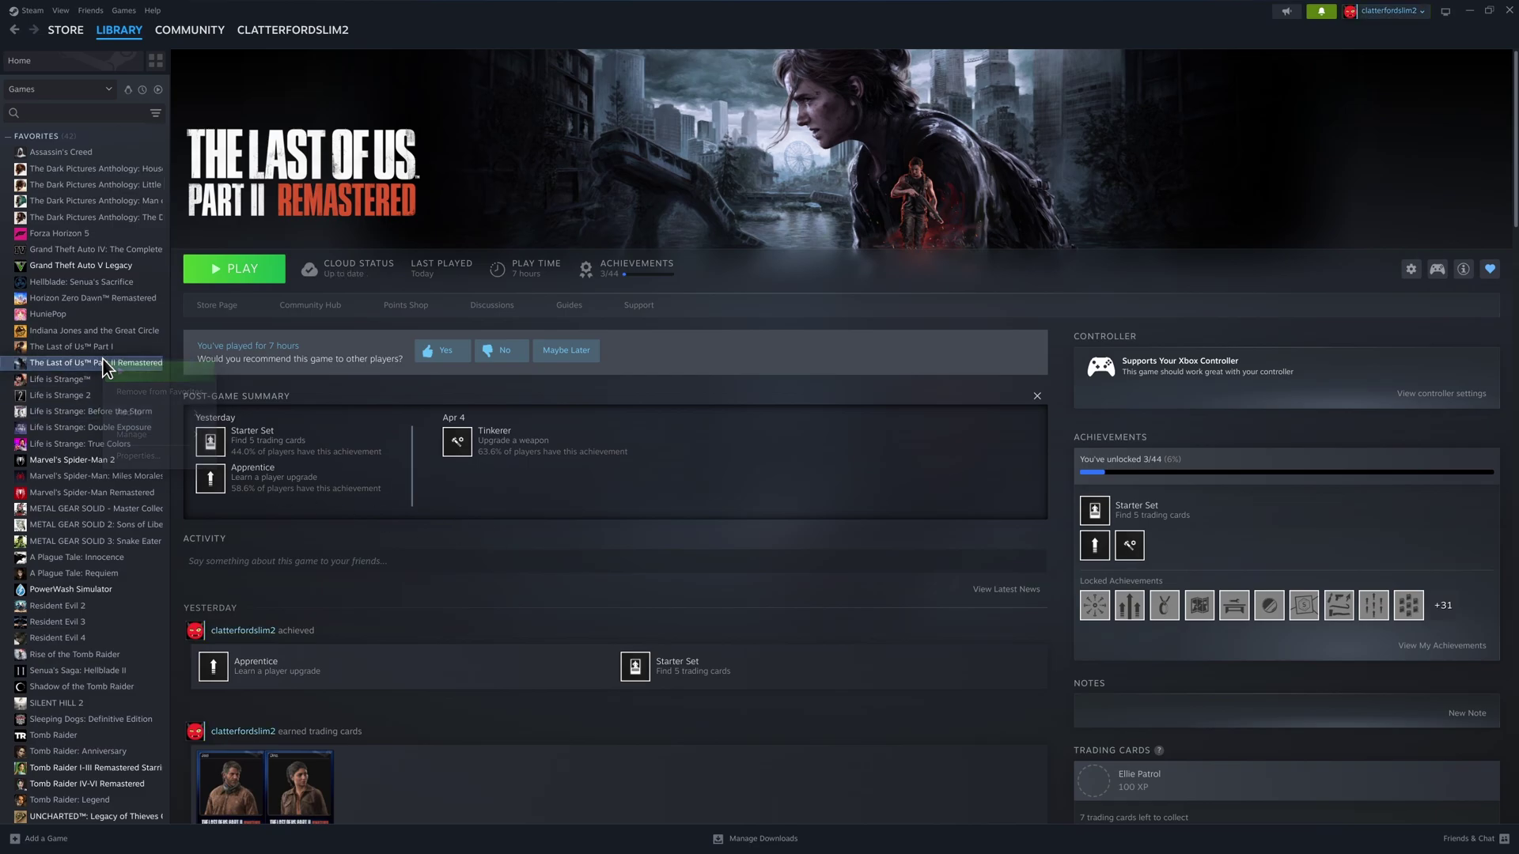
click(163, 454)
drag(641, 500, 692, 525)
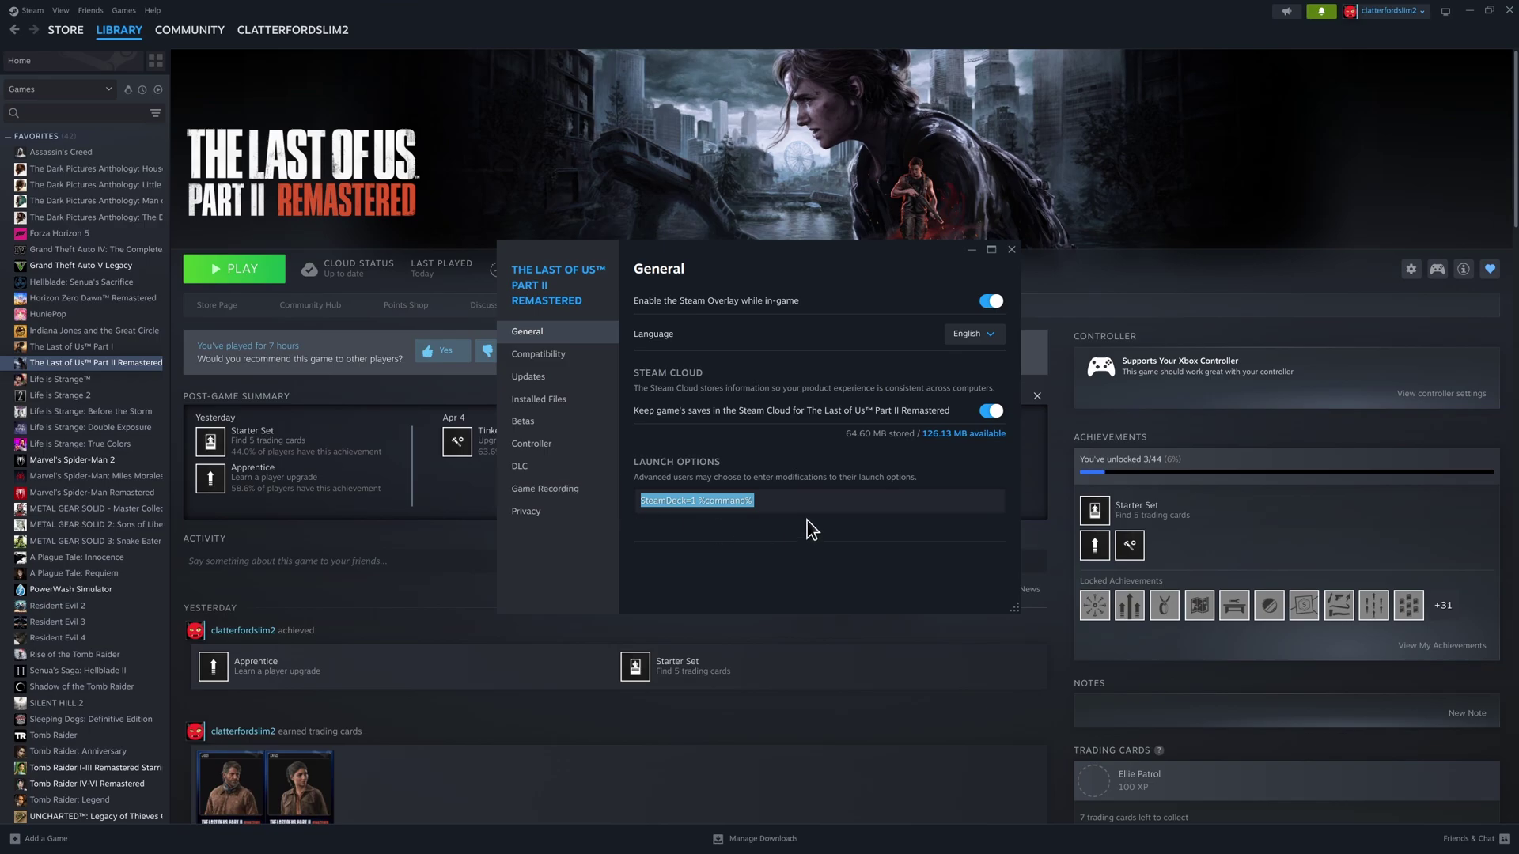
key(BackSpace)
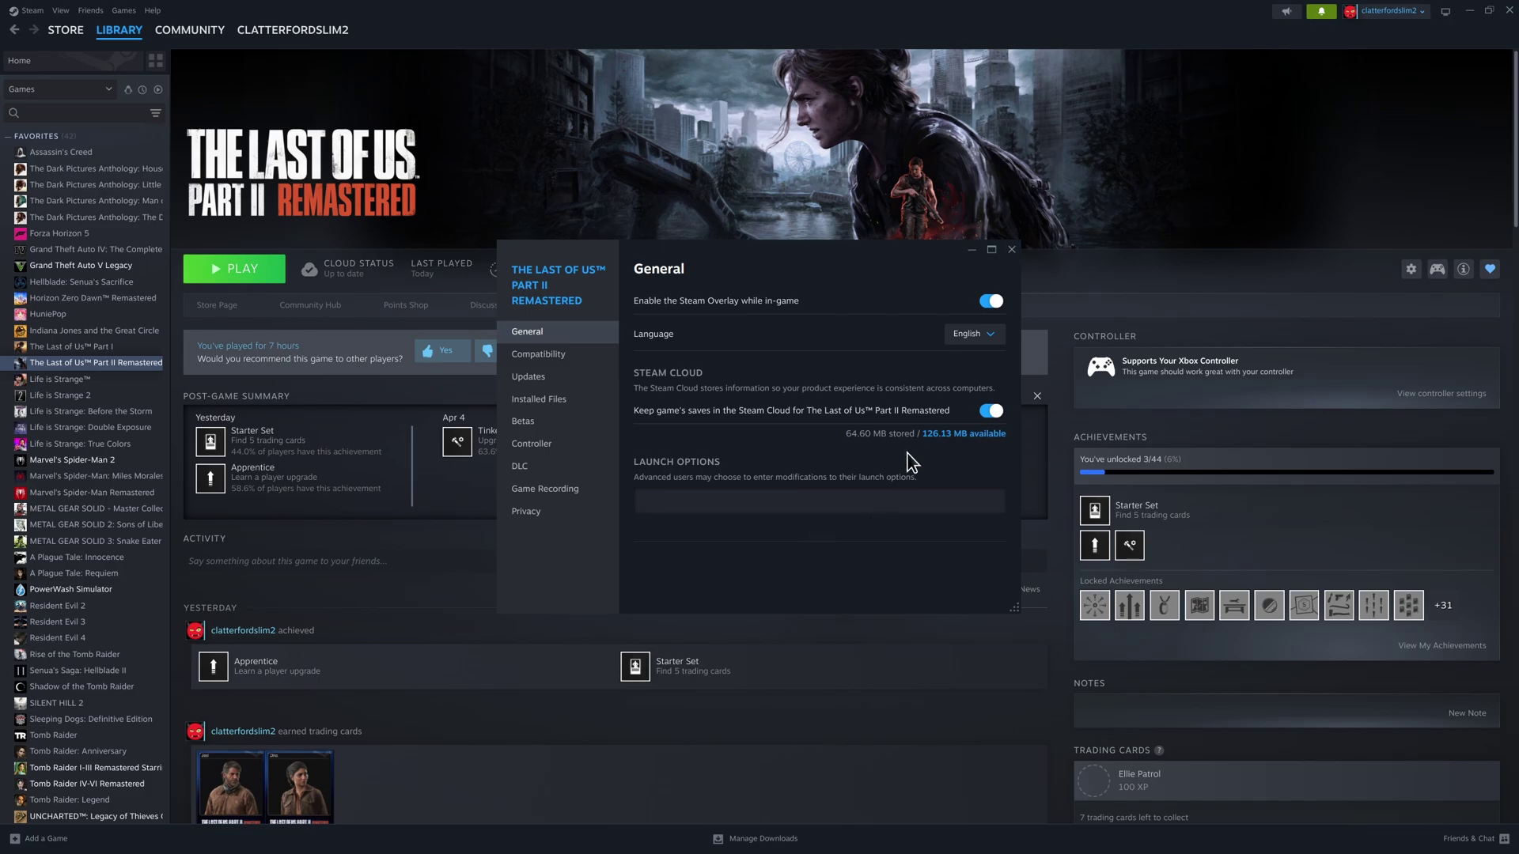
click(1012, 251)
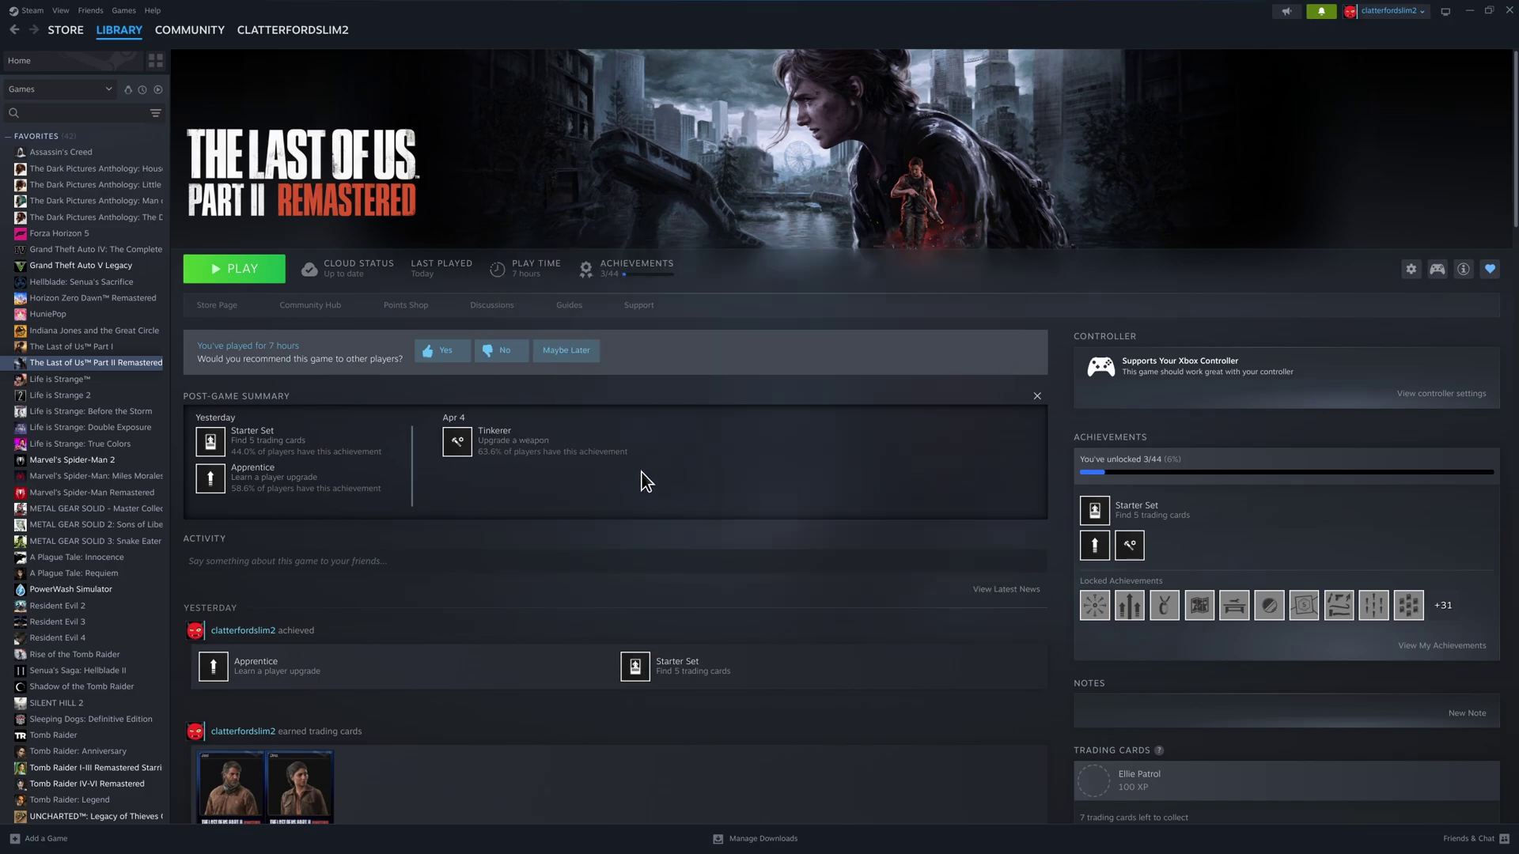
Launch the game with PLAY and the launcher's Play, then bring up its library context menu
click(219, 270)
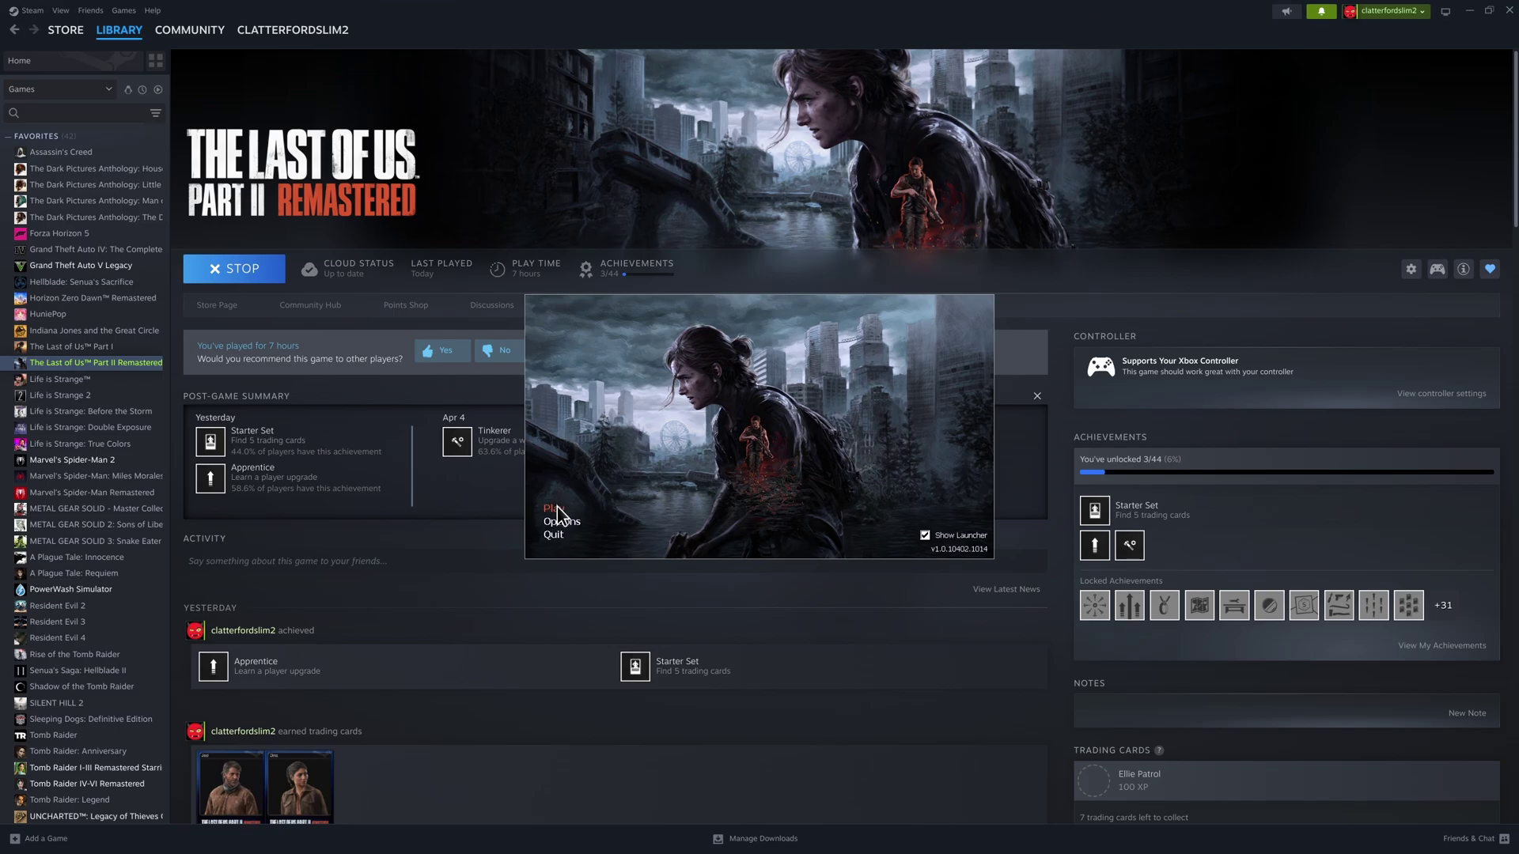
click(553, 510)
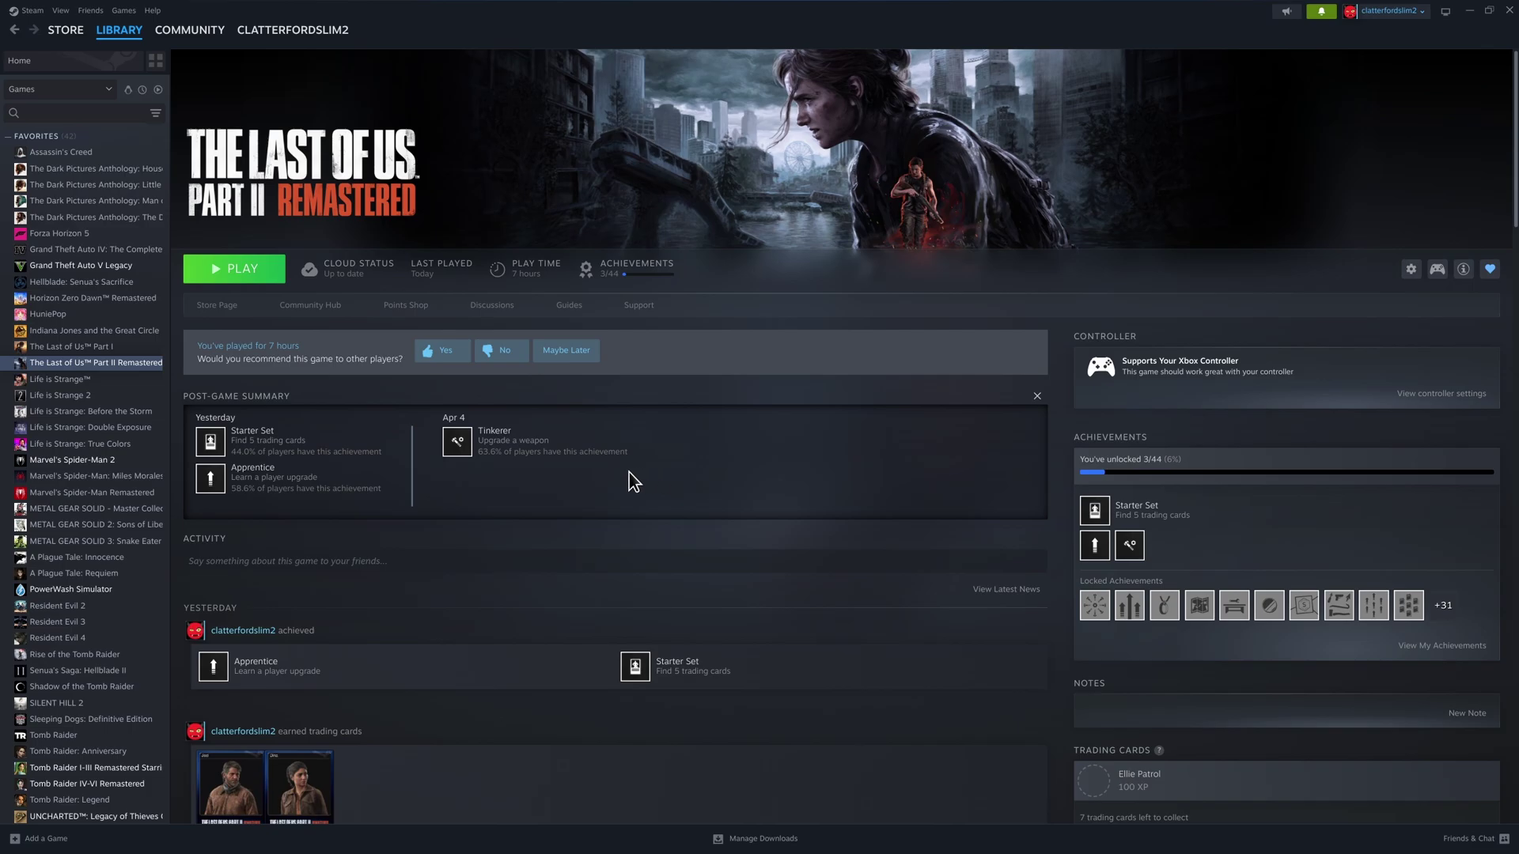
right_click(112, 362)
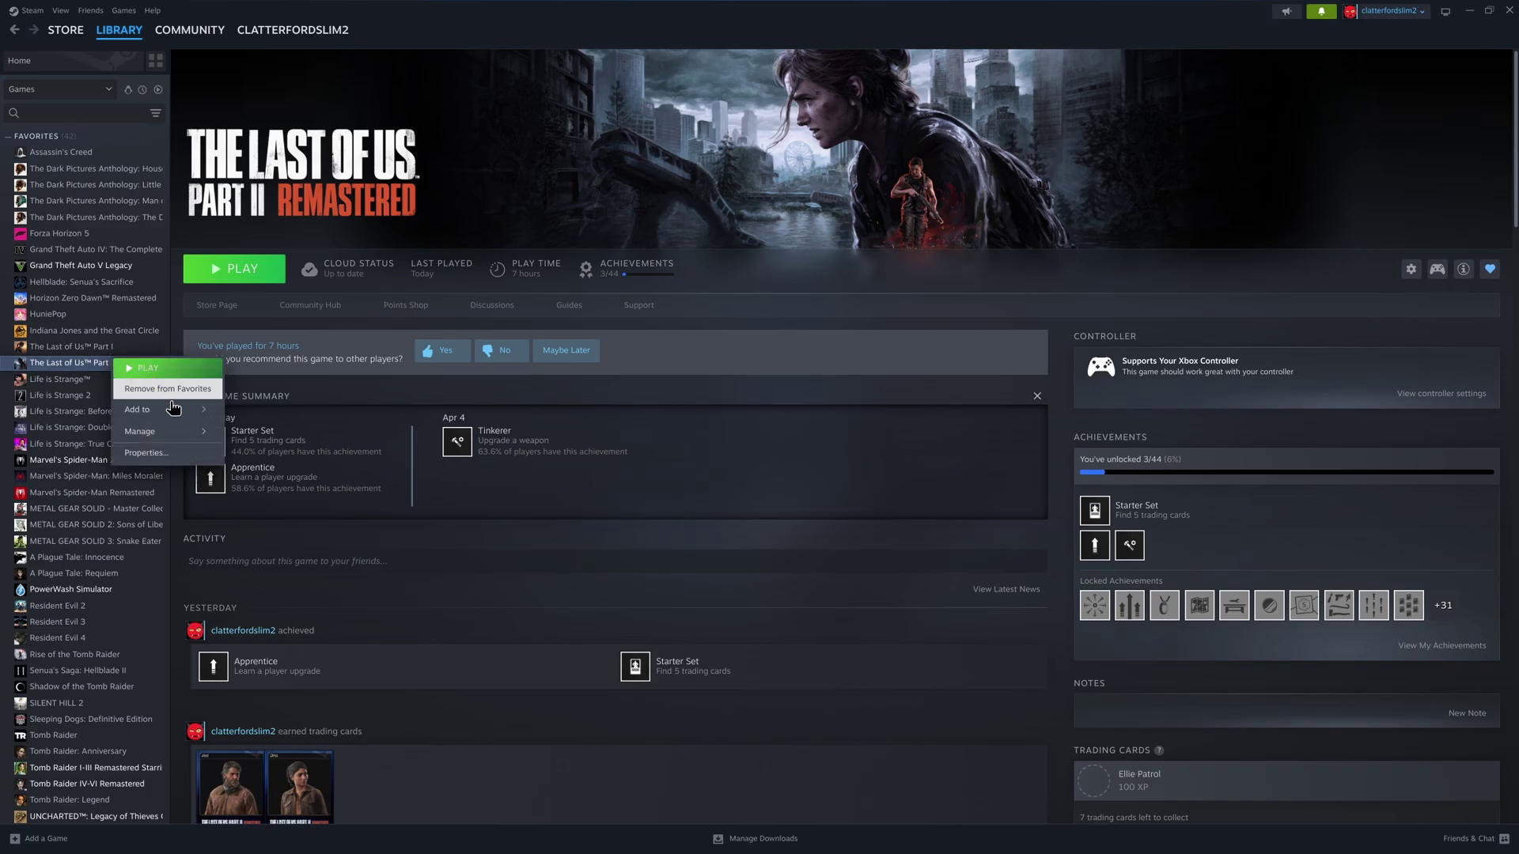
Enter SteamDeck=1 %command% in the game's Launch Options, close Properties and press PLAY
click(186, 464)
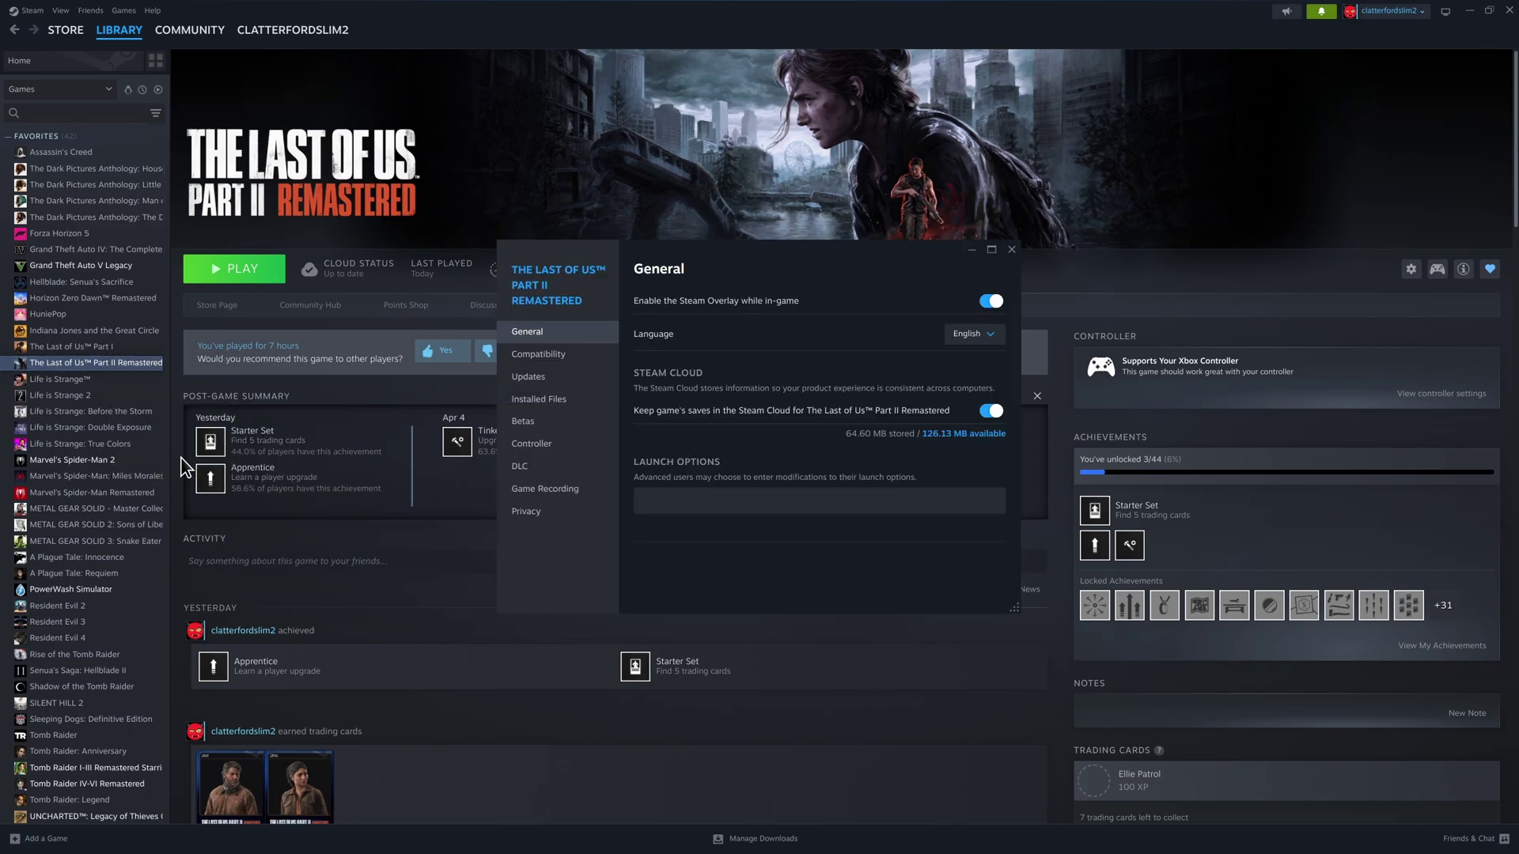
click(665, 503)
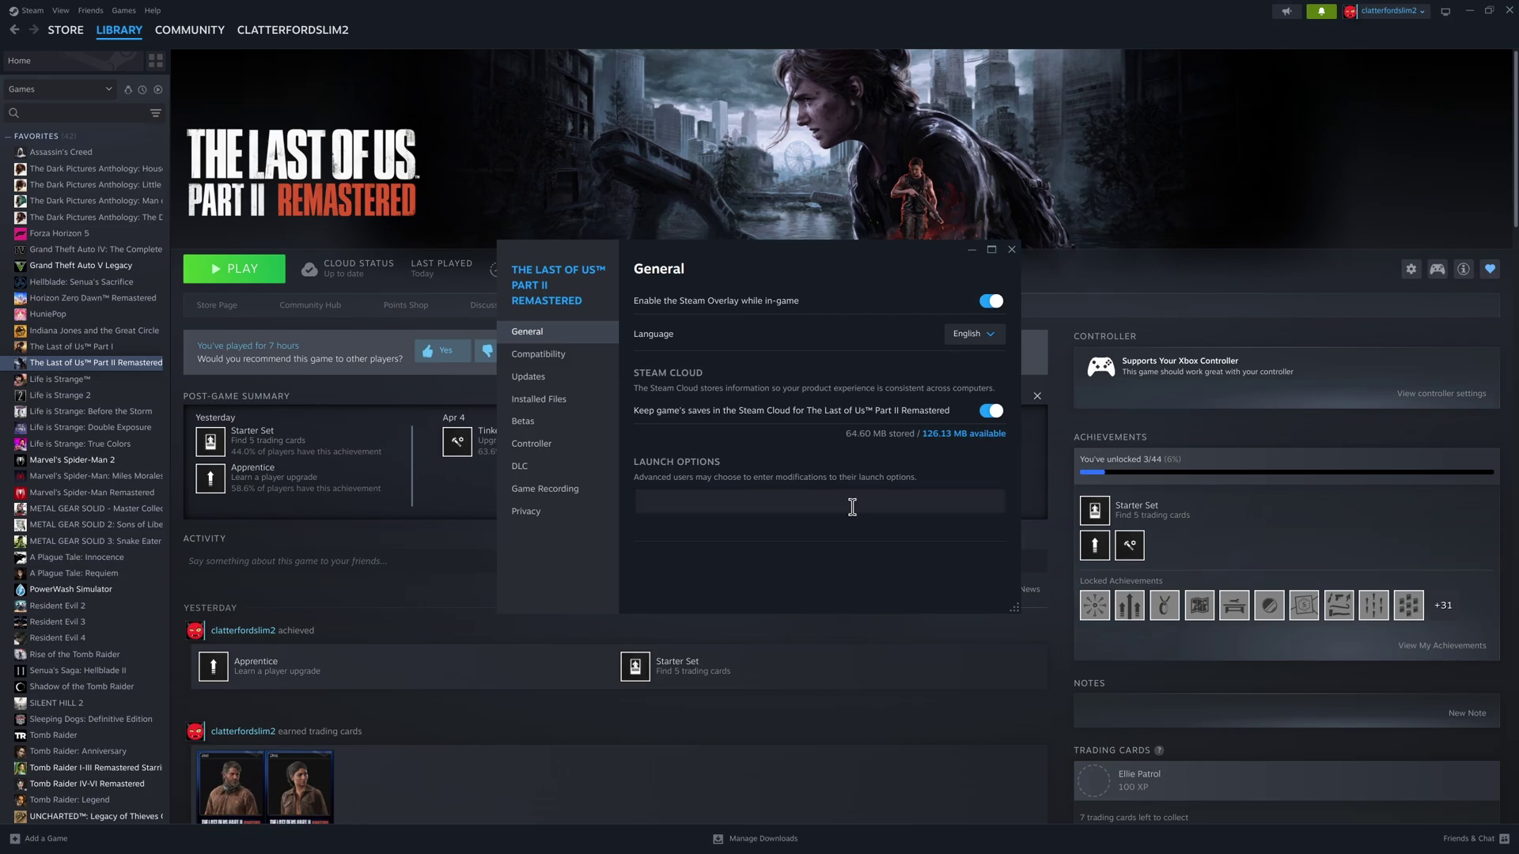
text(SteamDe)
key(BackSpace)
key(BackSpace)
key(BackSpace)
key(BackSpace)
text(Deck=1%command%)
click(1010, 249)
click(218, 272)
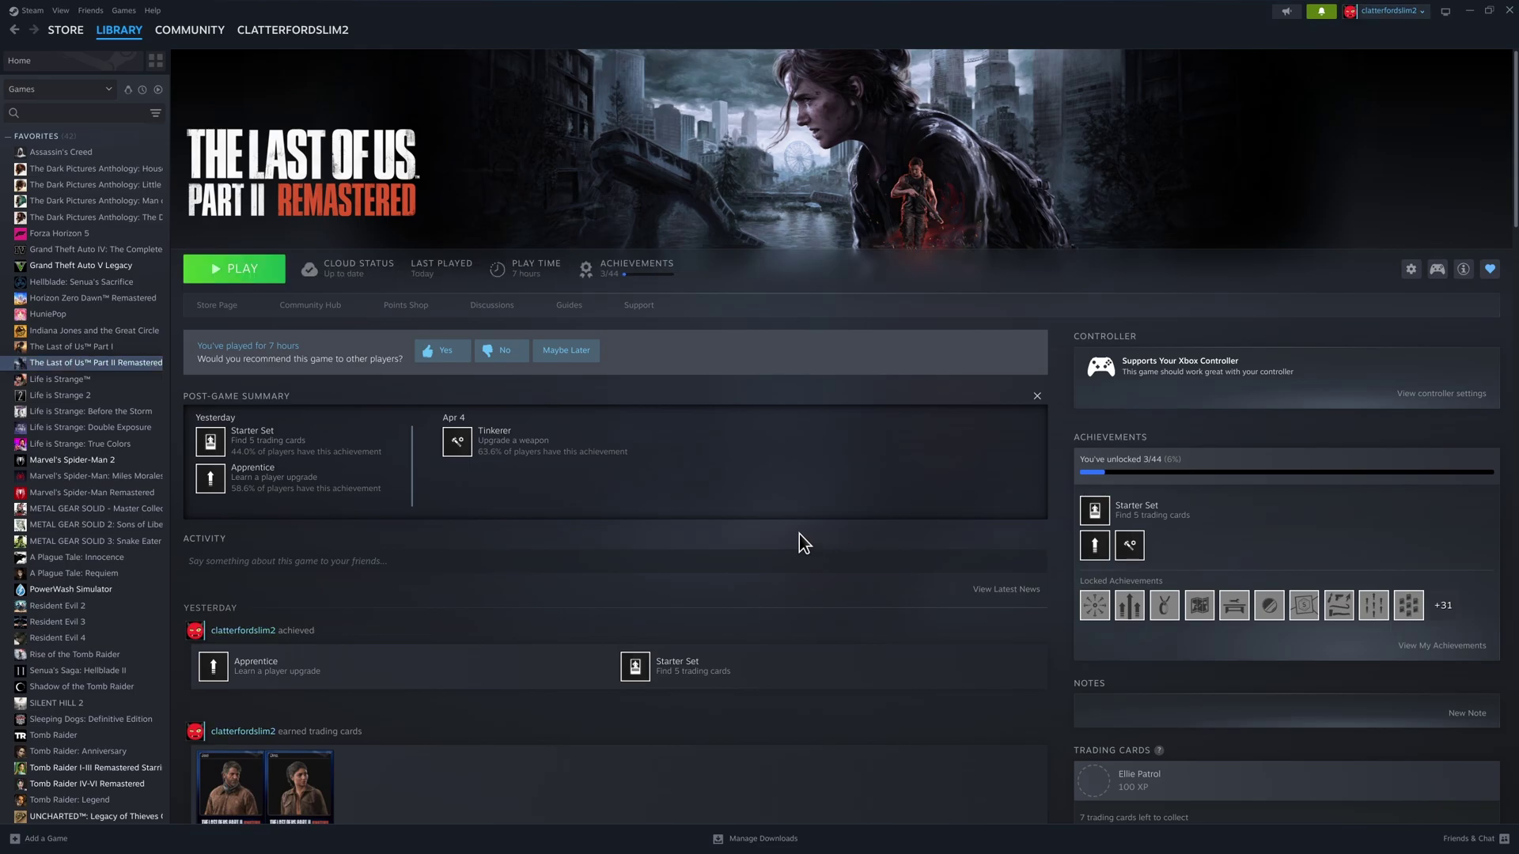
Open 'The Last Of Us Part II launch options' from Mousepad's recent files and copy its SteamDeck=1 %command% line
mouse_move(550, 846)
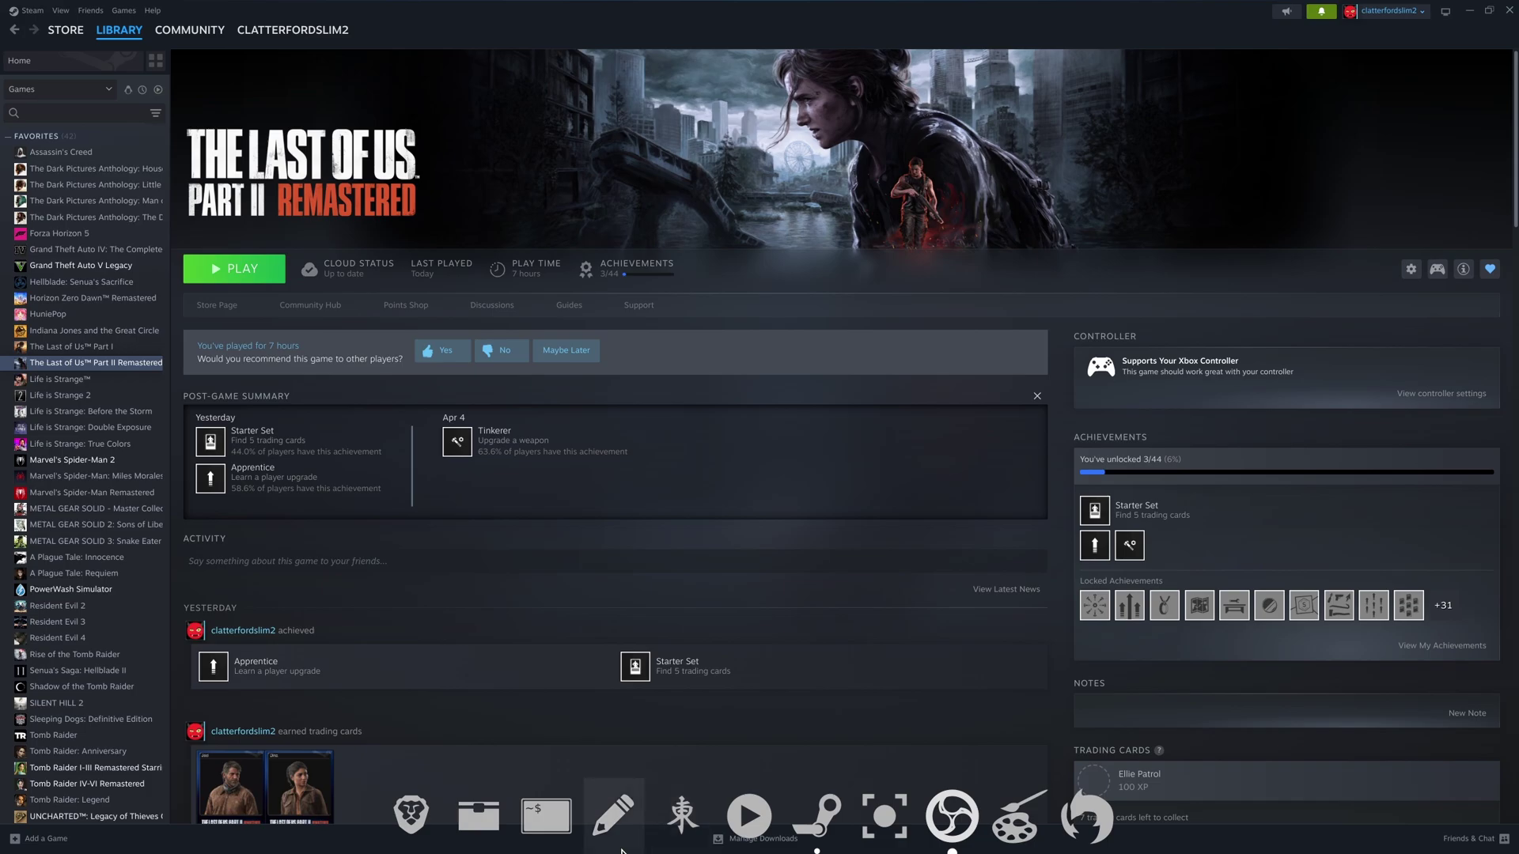
click(613, 815)
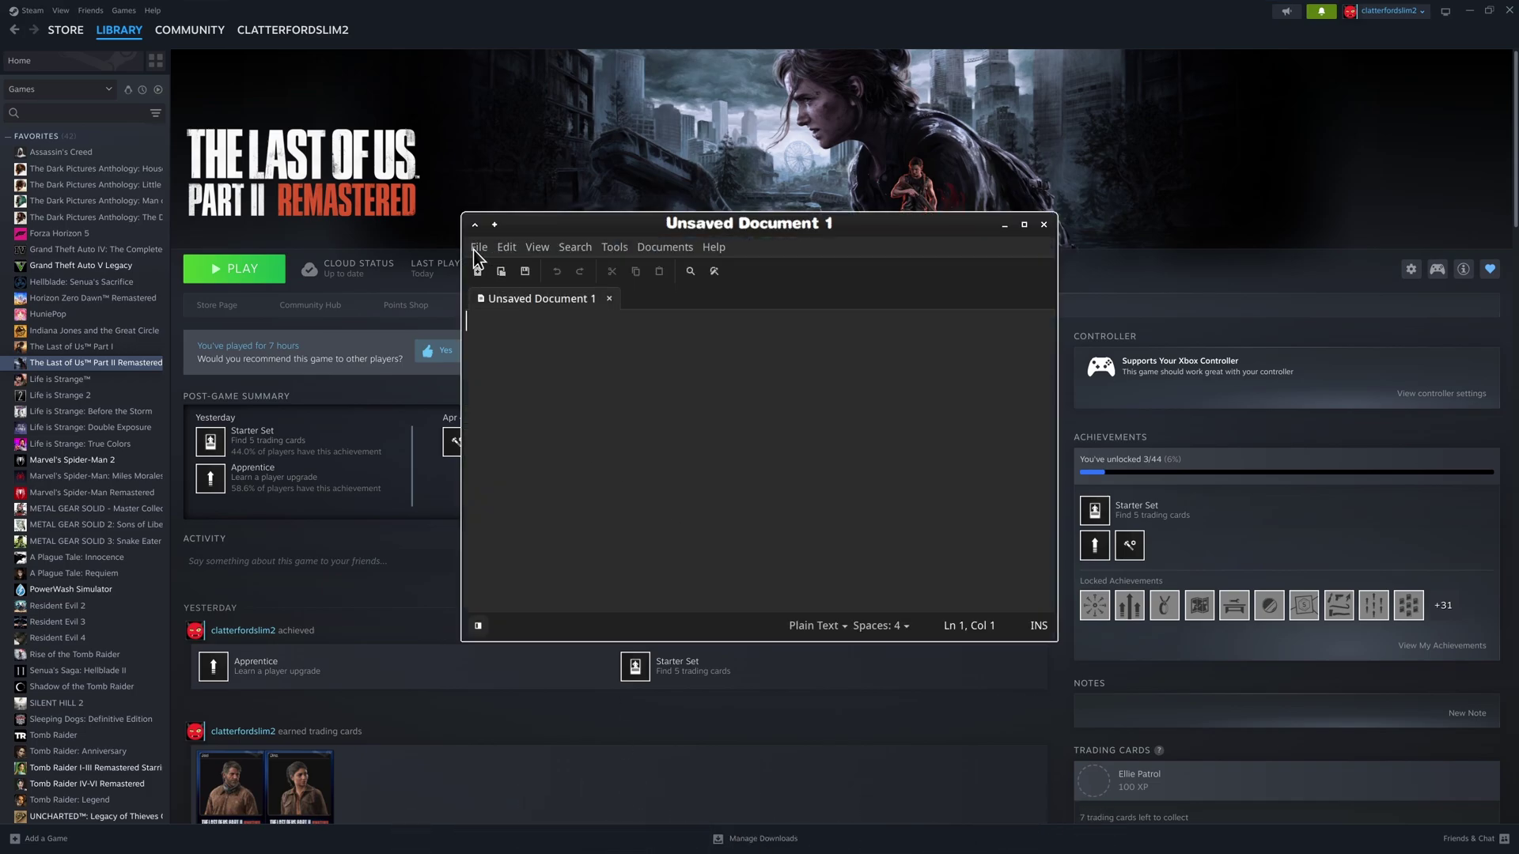
click(475, 249)
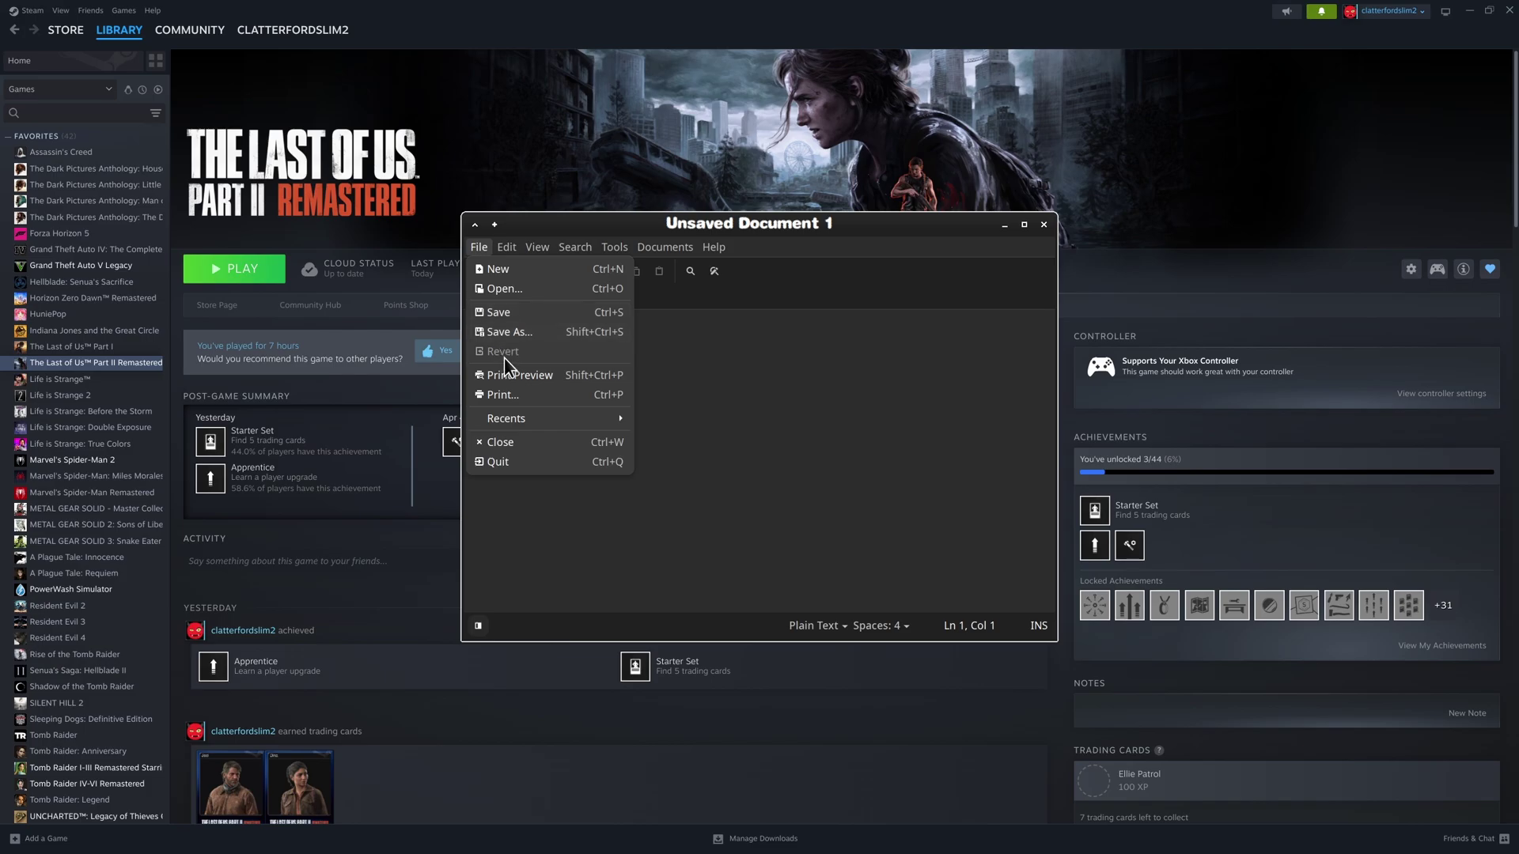
mouse_move(522, 423)
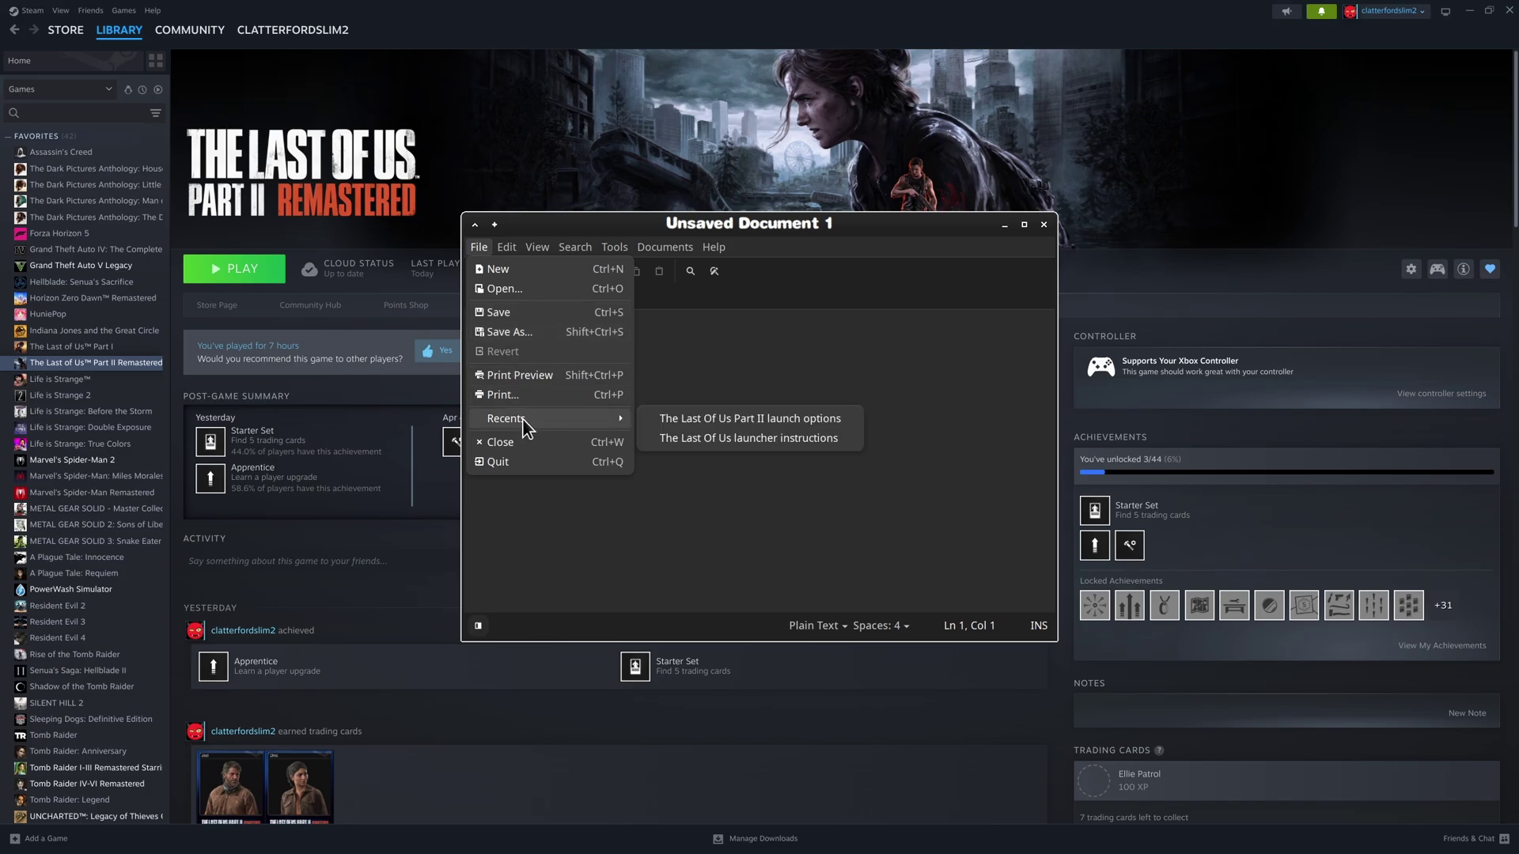
click(738, 423)
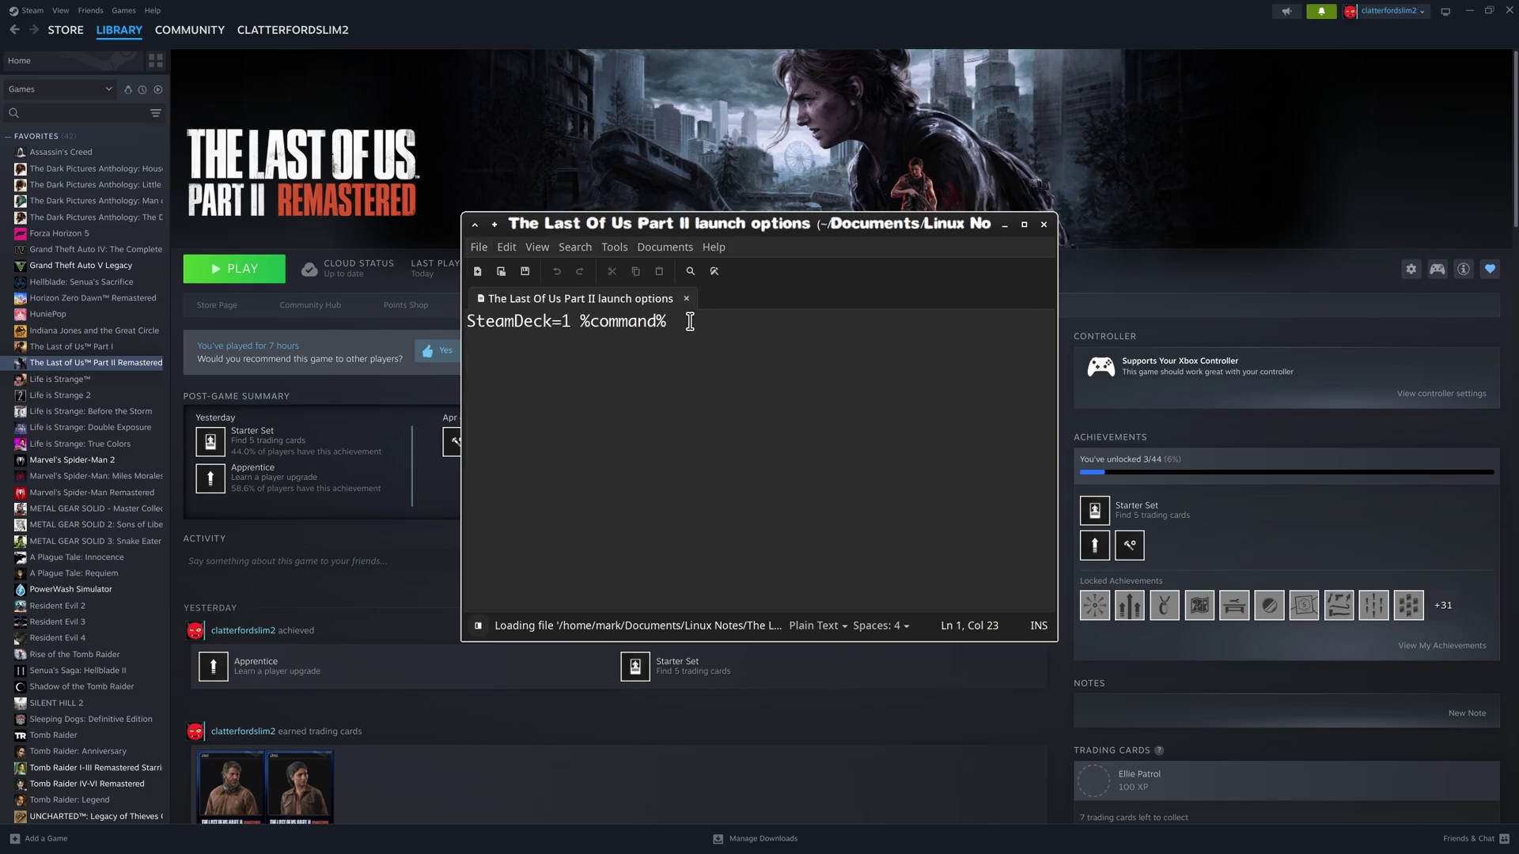
drag(669, 321, 455, 320)
right_click(560, 316)
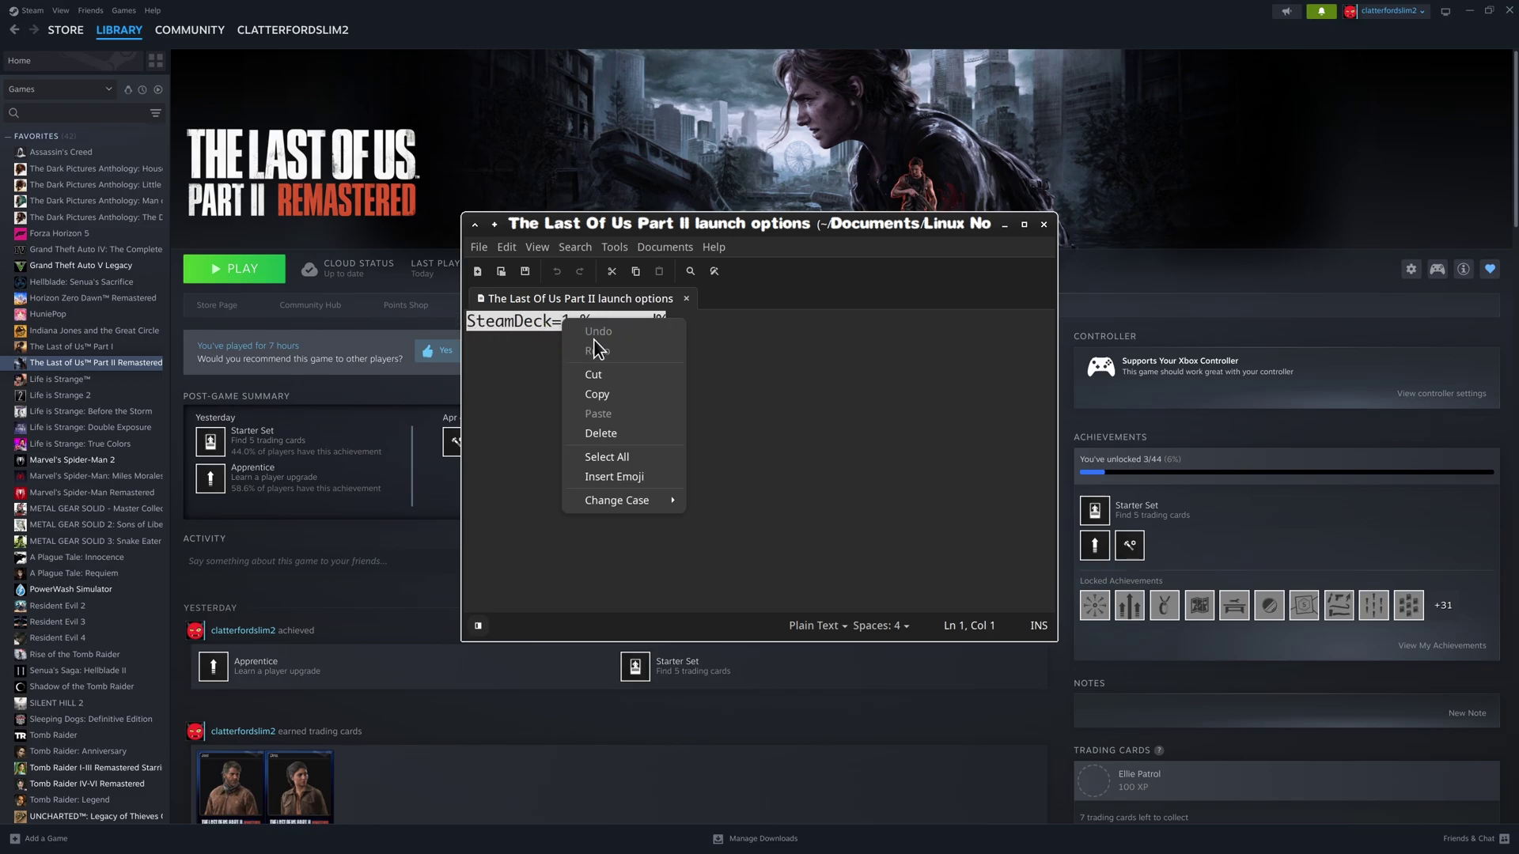
click(625, 393)
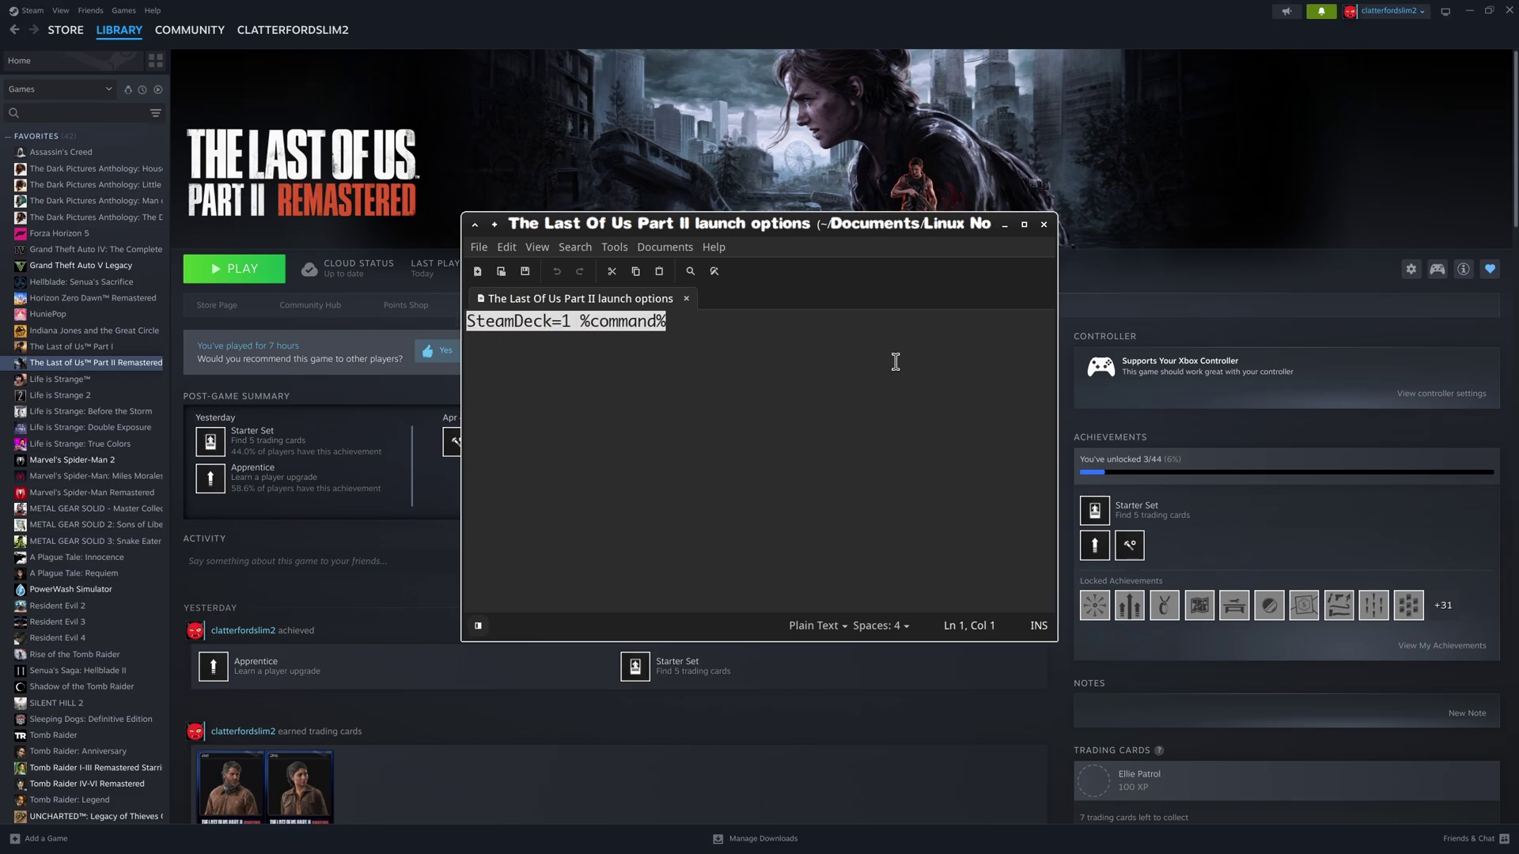
Minimize Mousepad, paste SteamDeck=1 %command% over the game's Launch Options text, and close Properties
click(1005, 226)
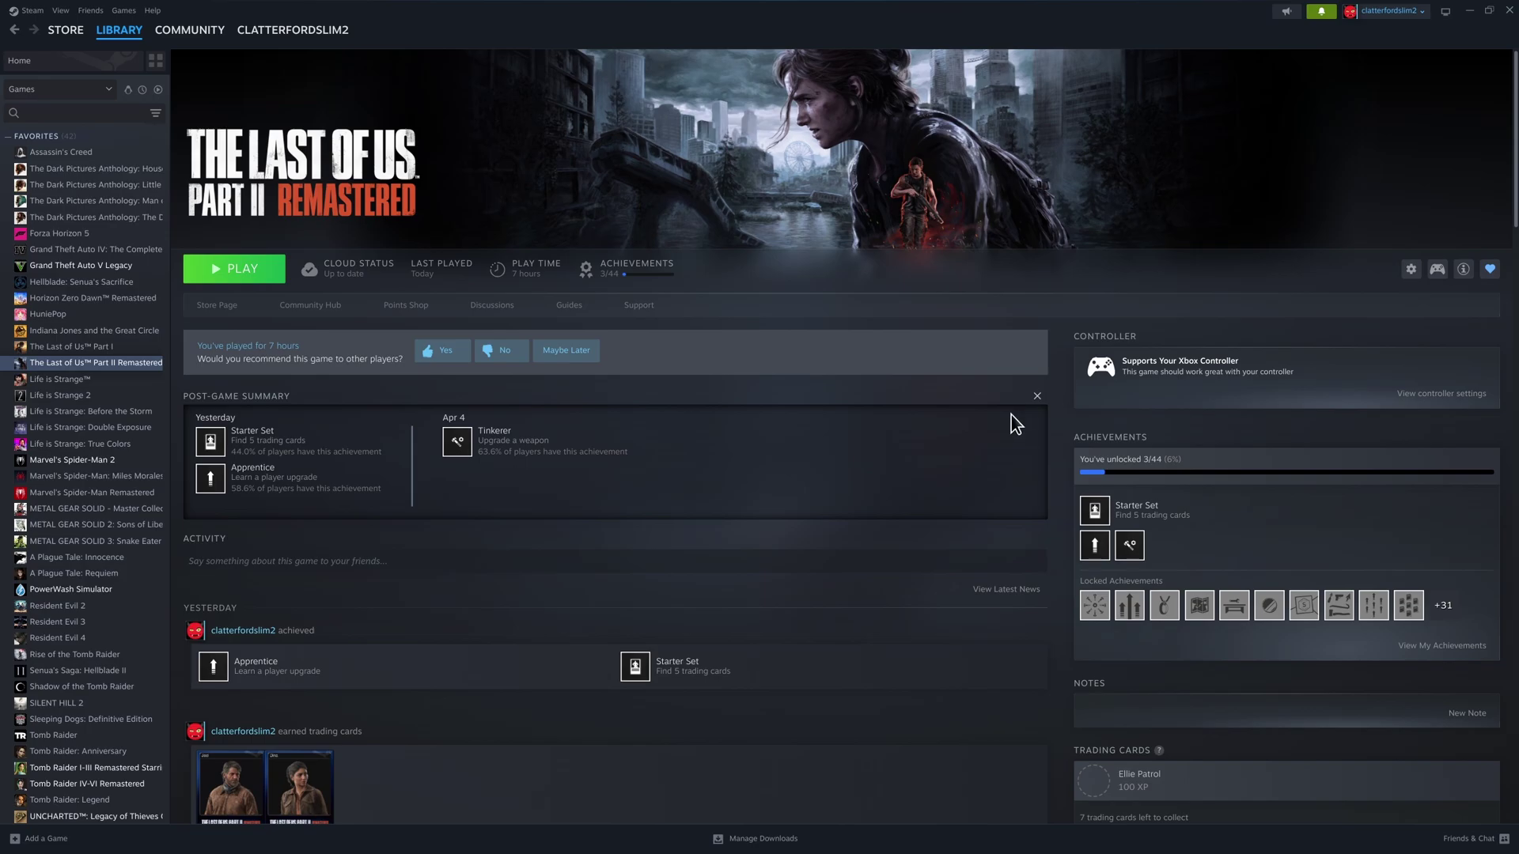
right_click(110, 365)
click(168, 467)
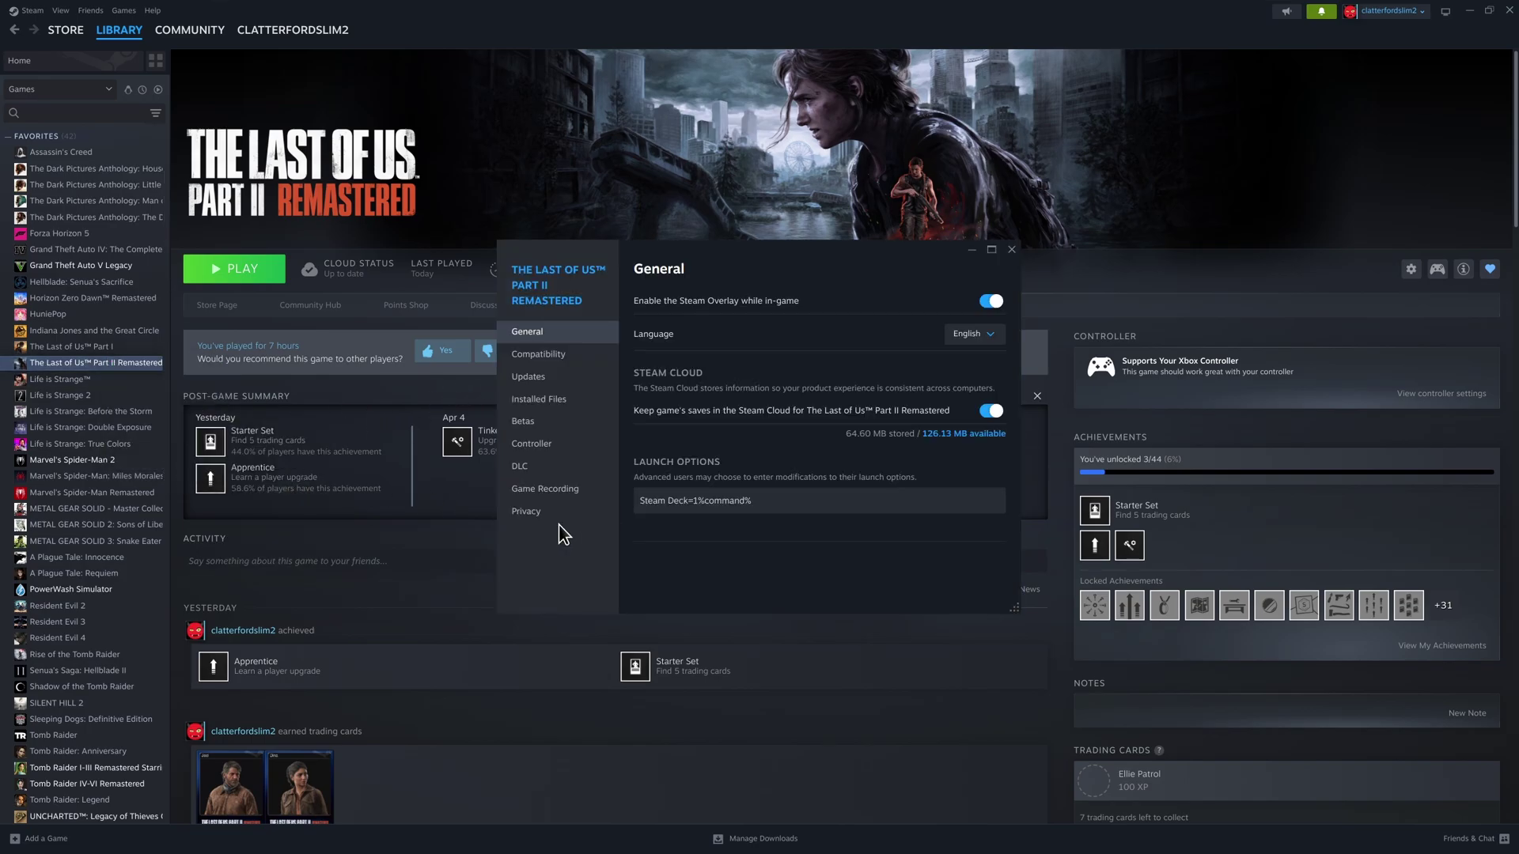
drag(754, 501, 636, 500)
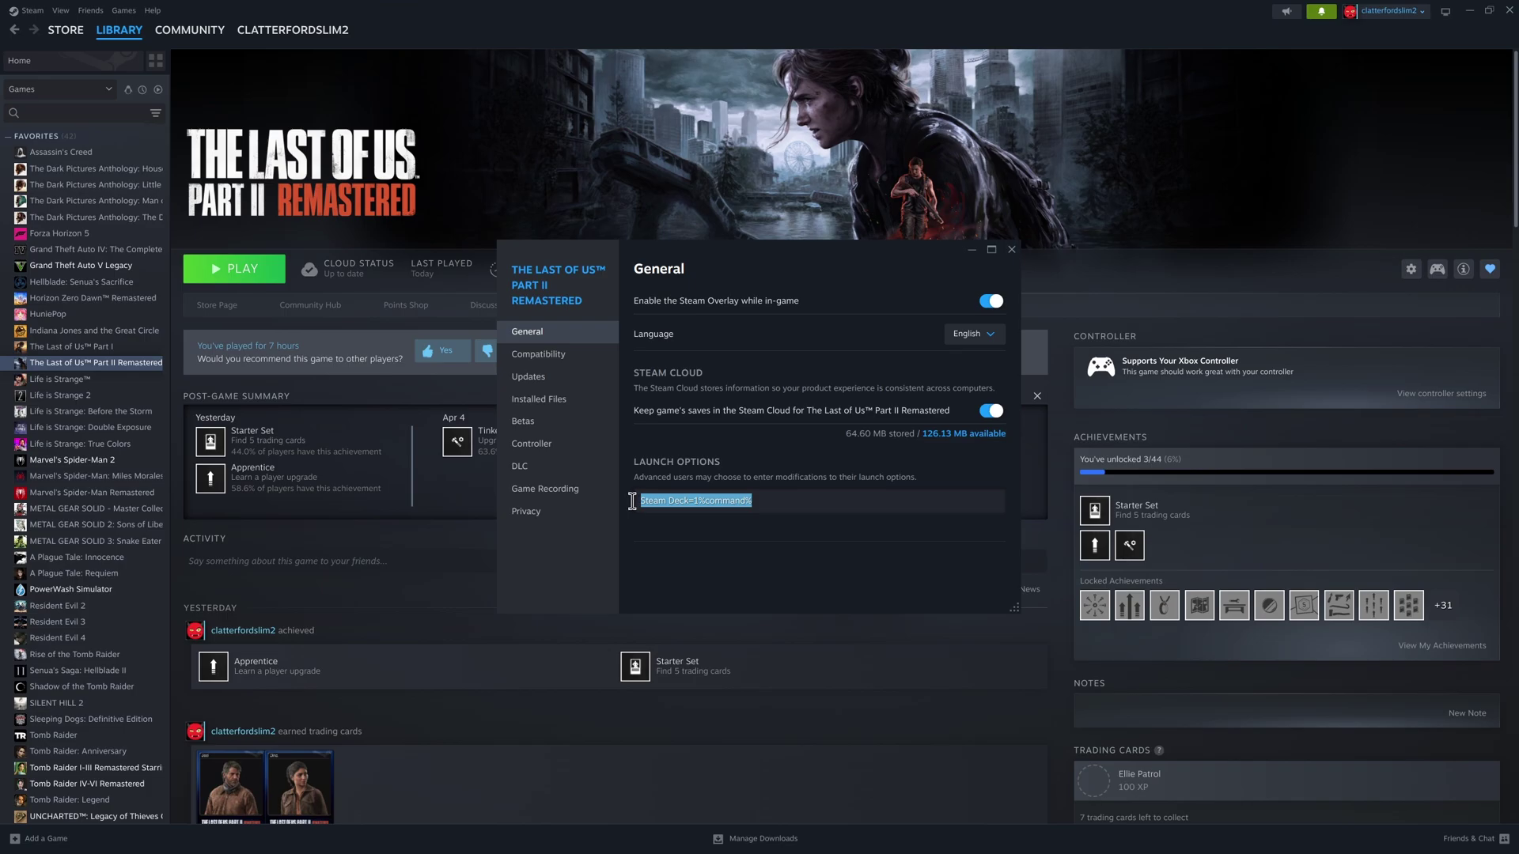
right_click(690, 501)
click(714, 554)
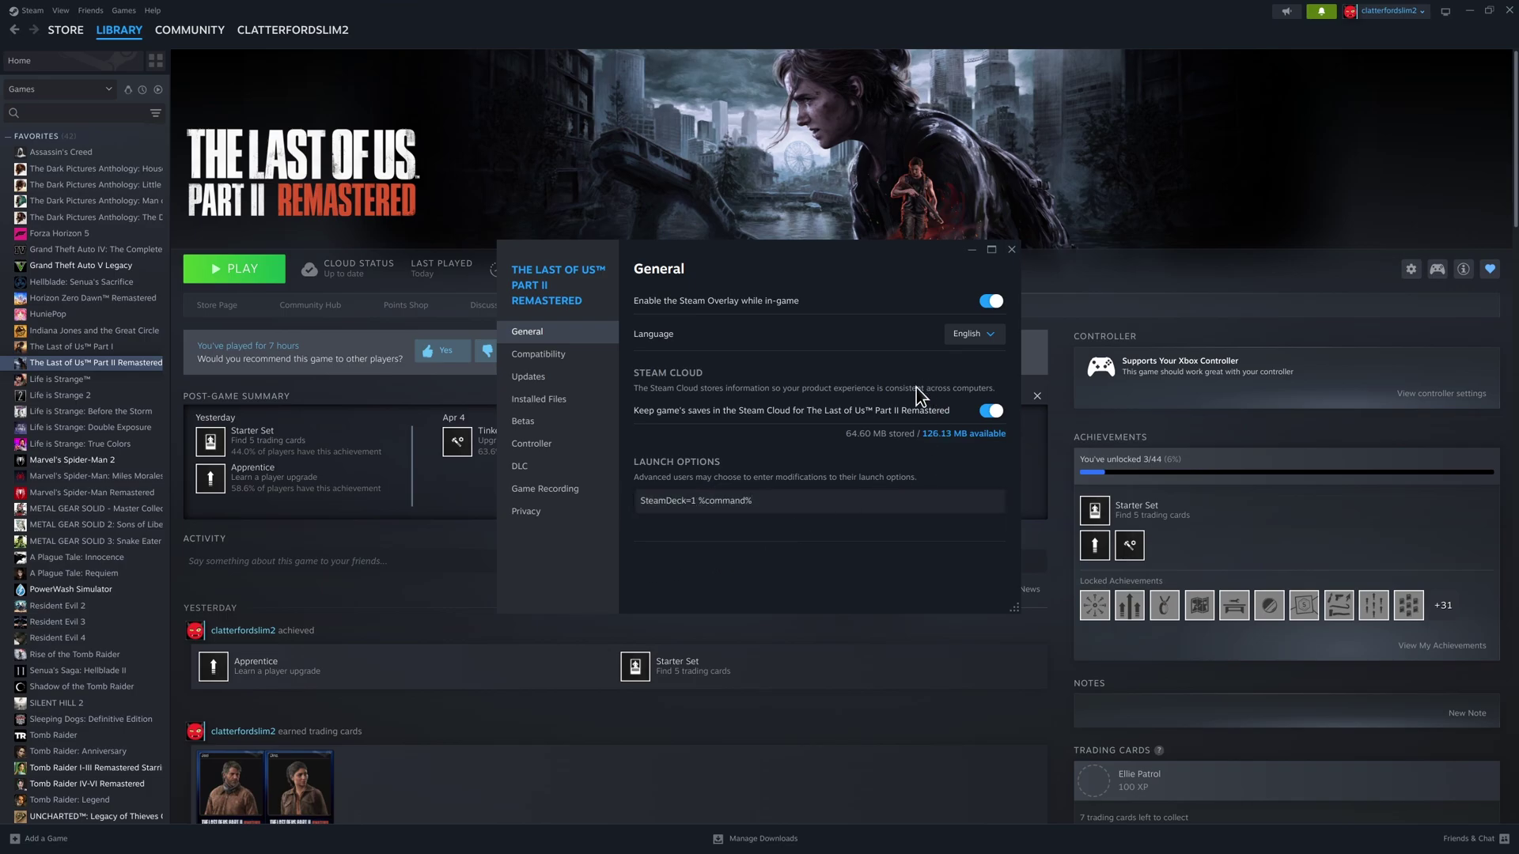
click(1011, 249)
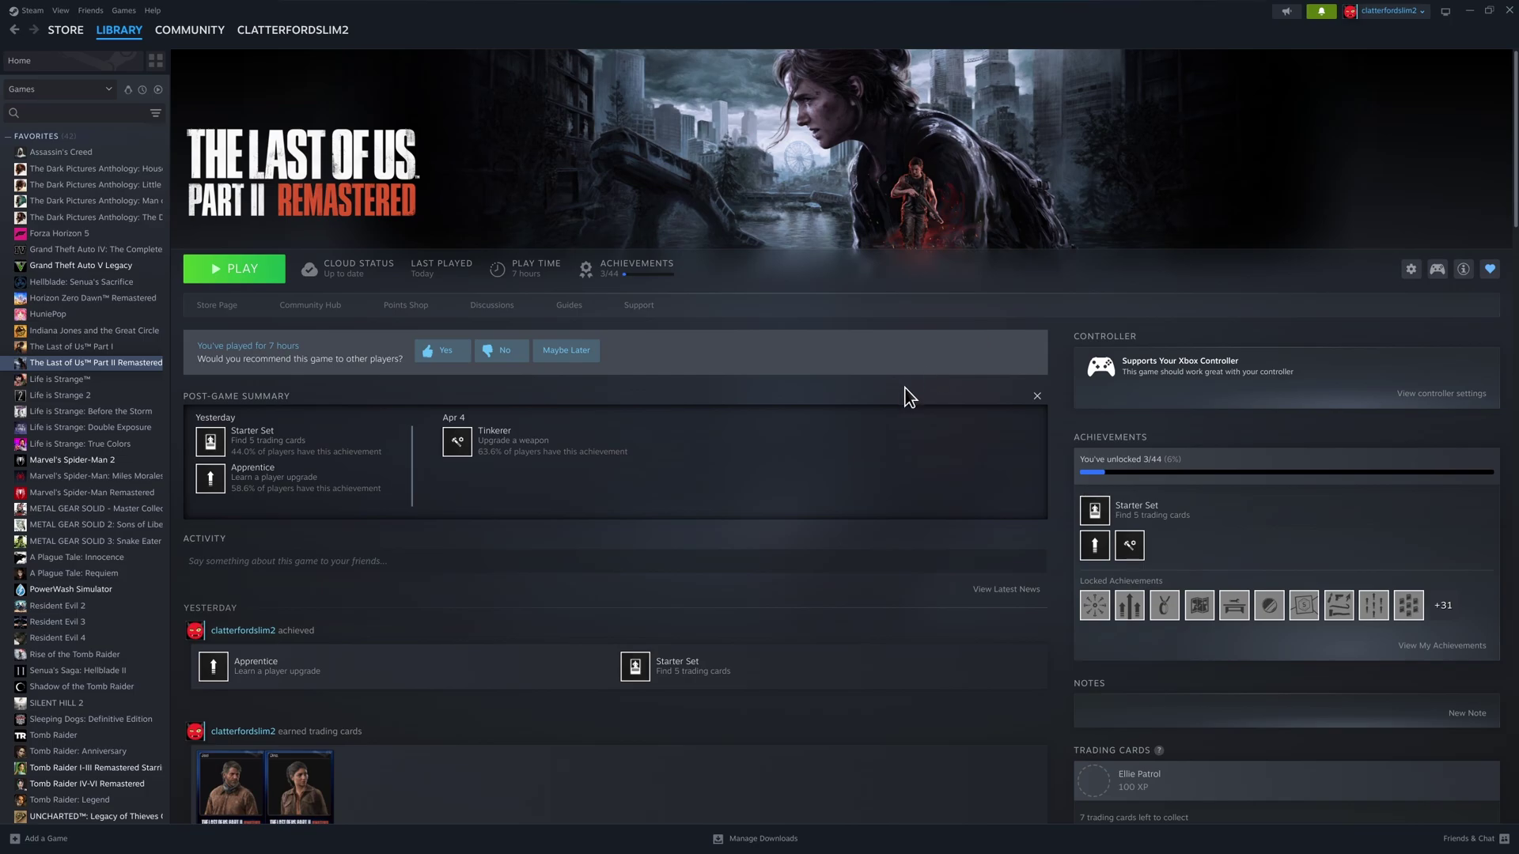
Launch The Last of Us Part II Remastered and step through its main menu entries back to the story entry
click(228, 279)
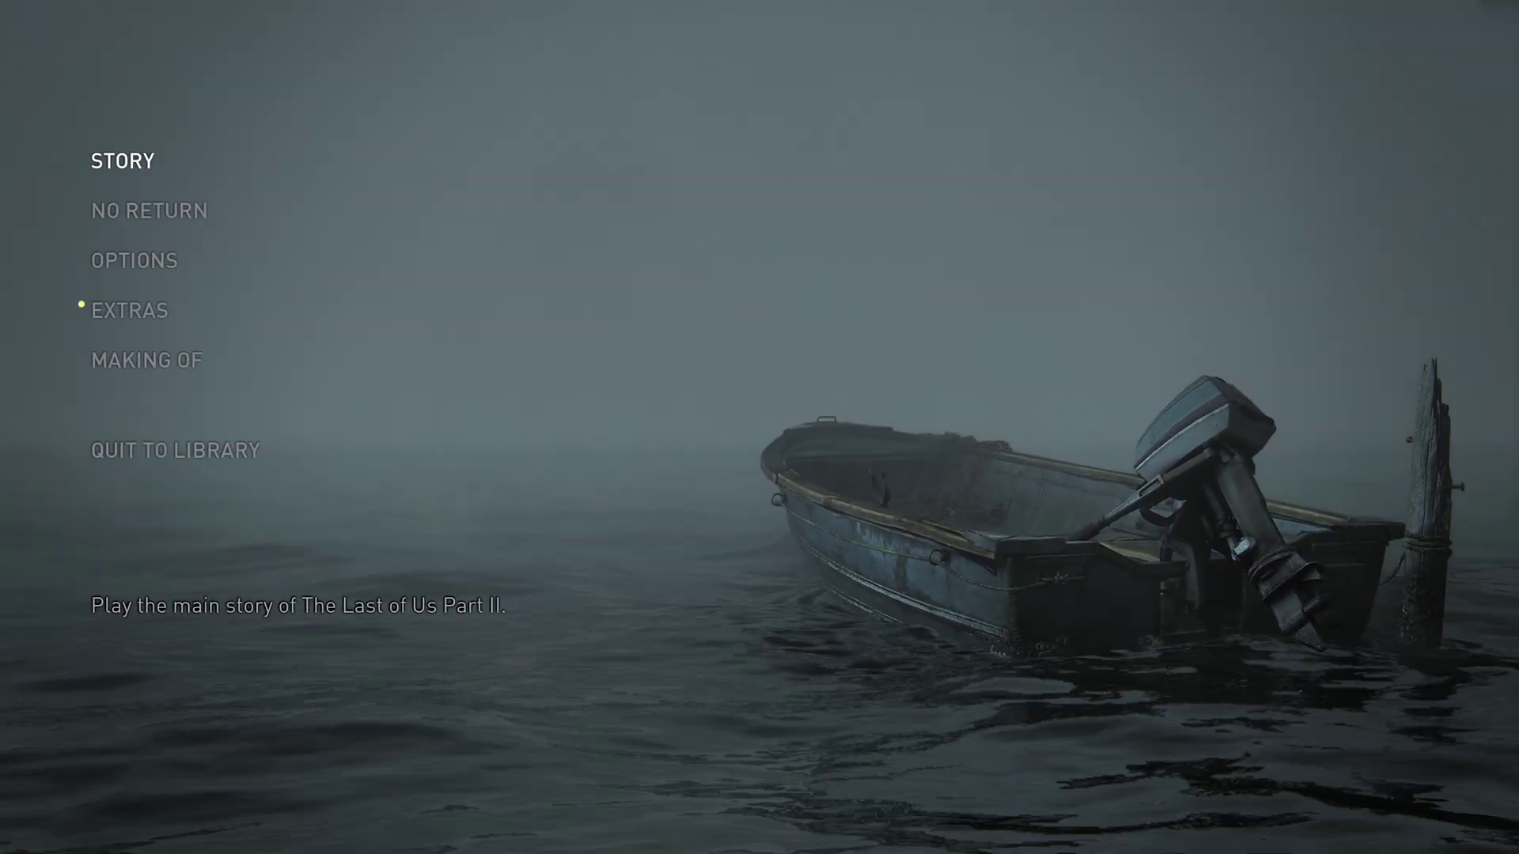
key(Down)
key(Up)
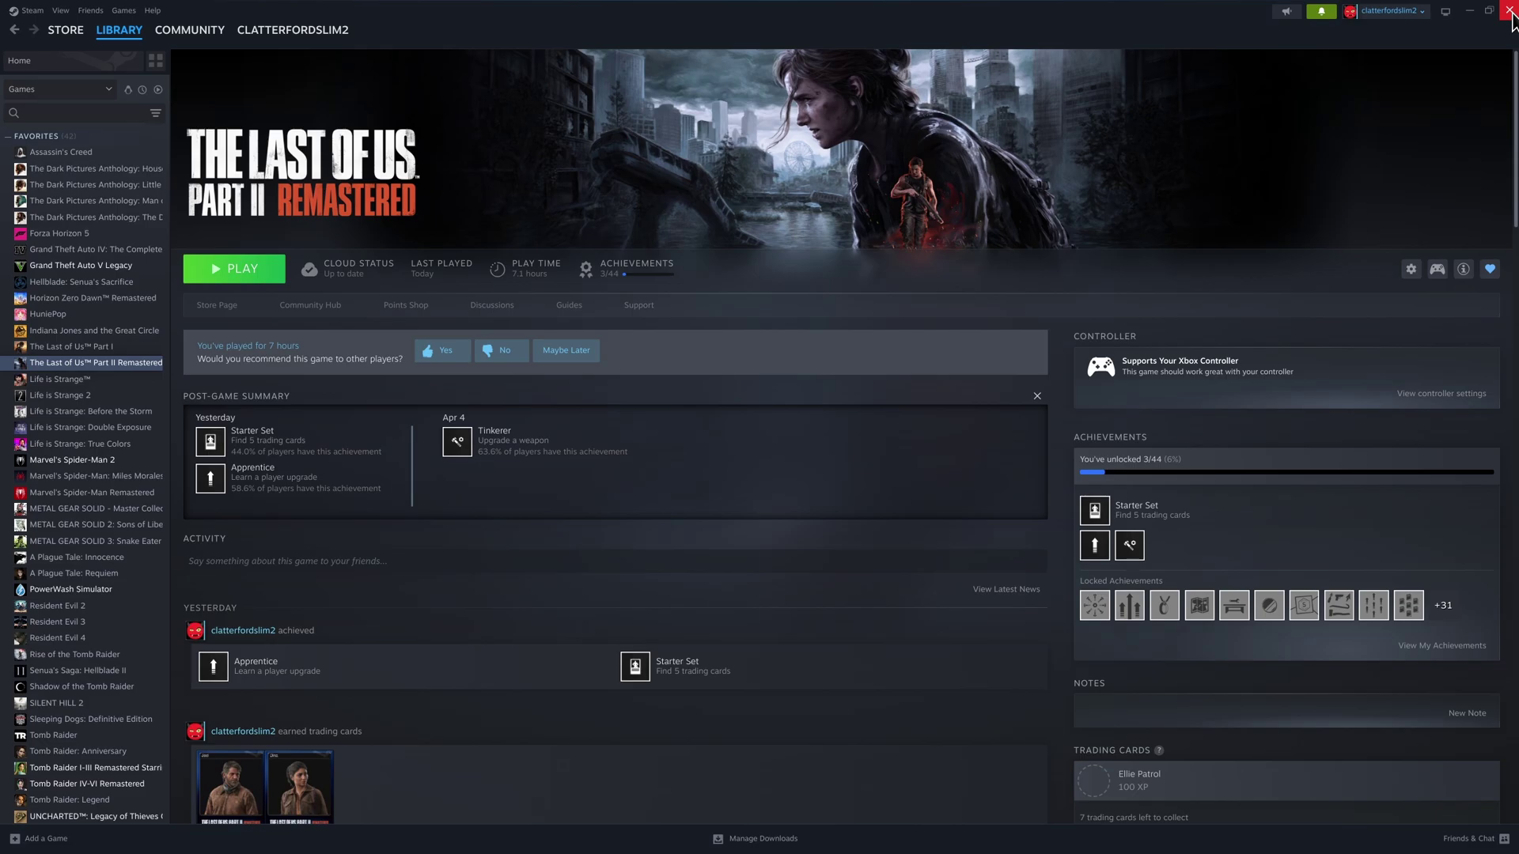
Close the Steam window from its top-right corner, leaving the desktop and dock visible
click(1512, 11)
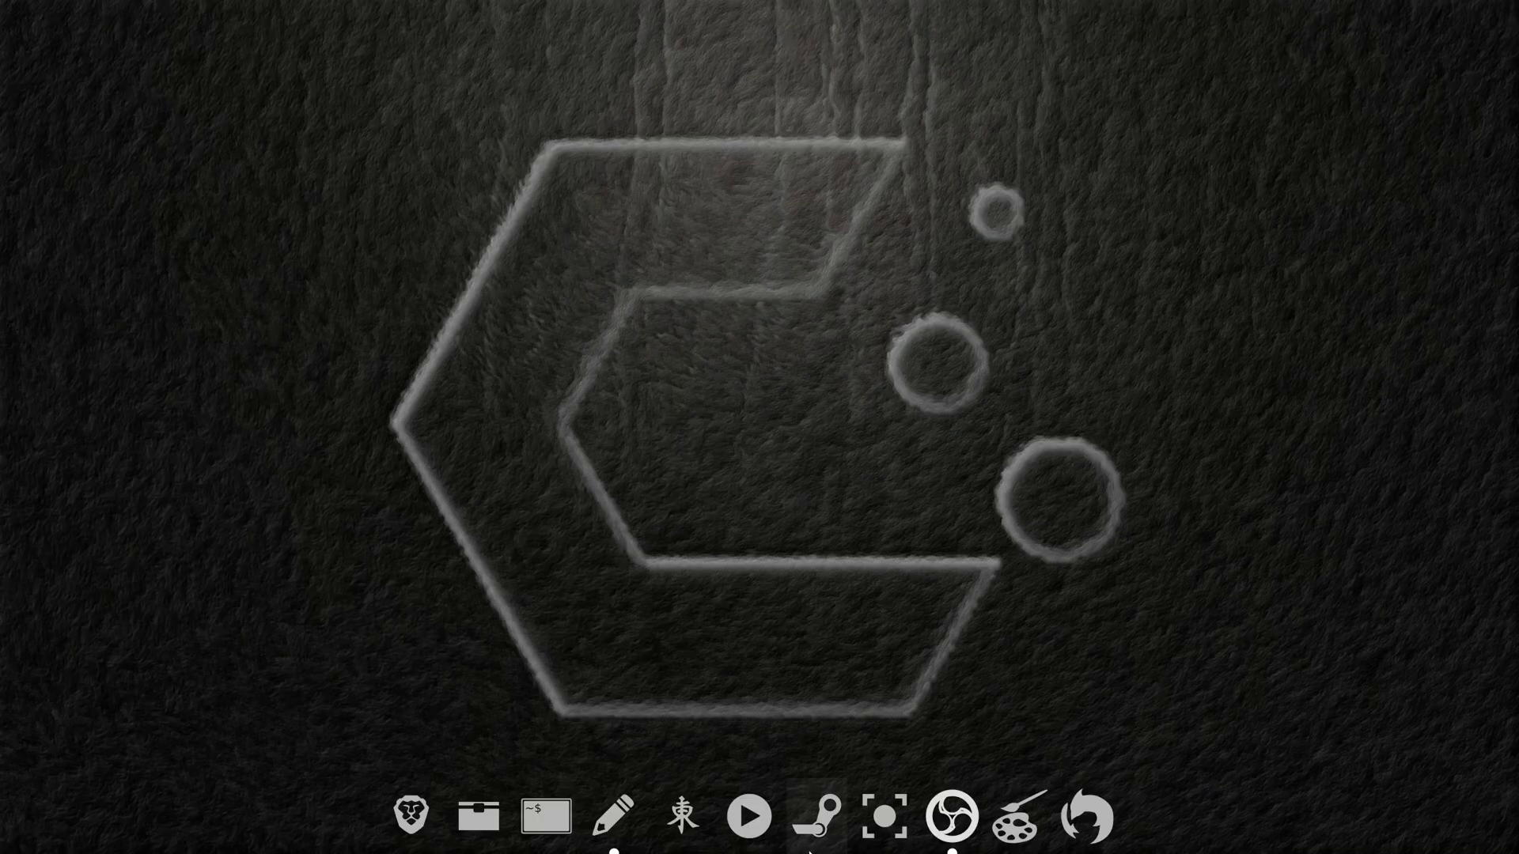